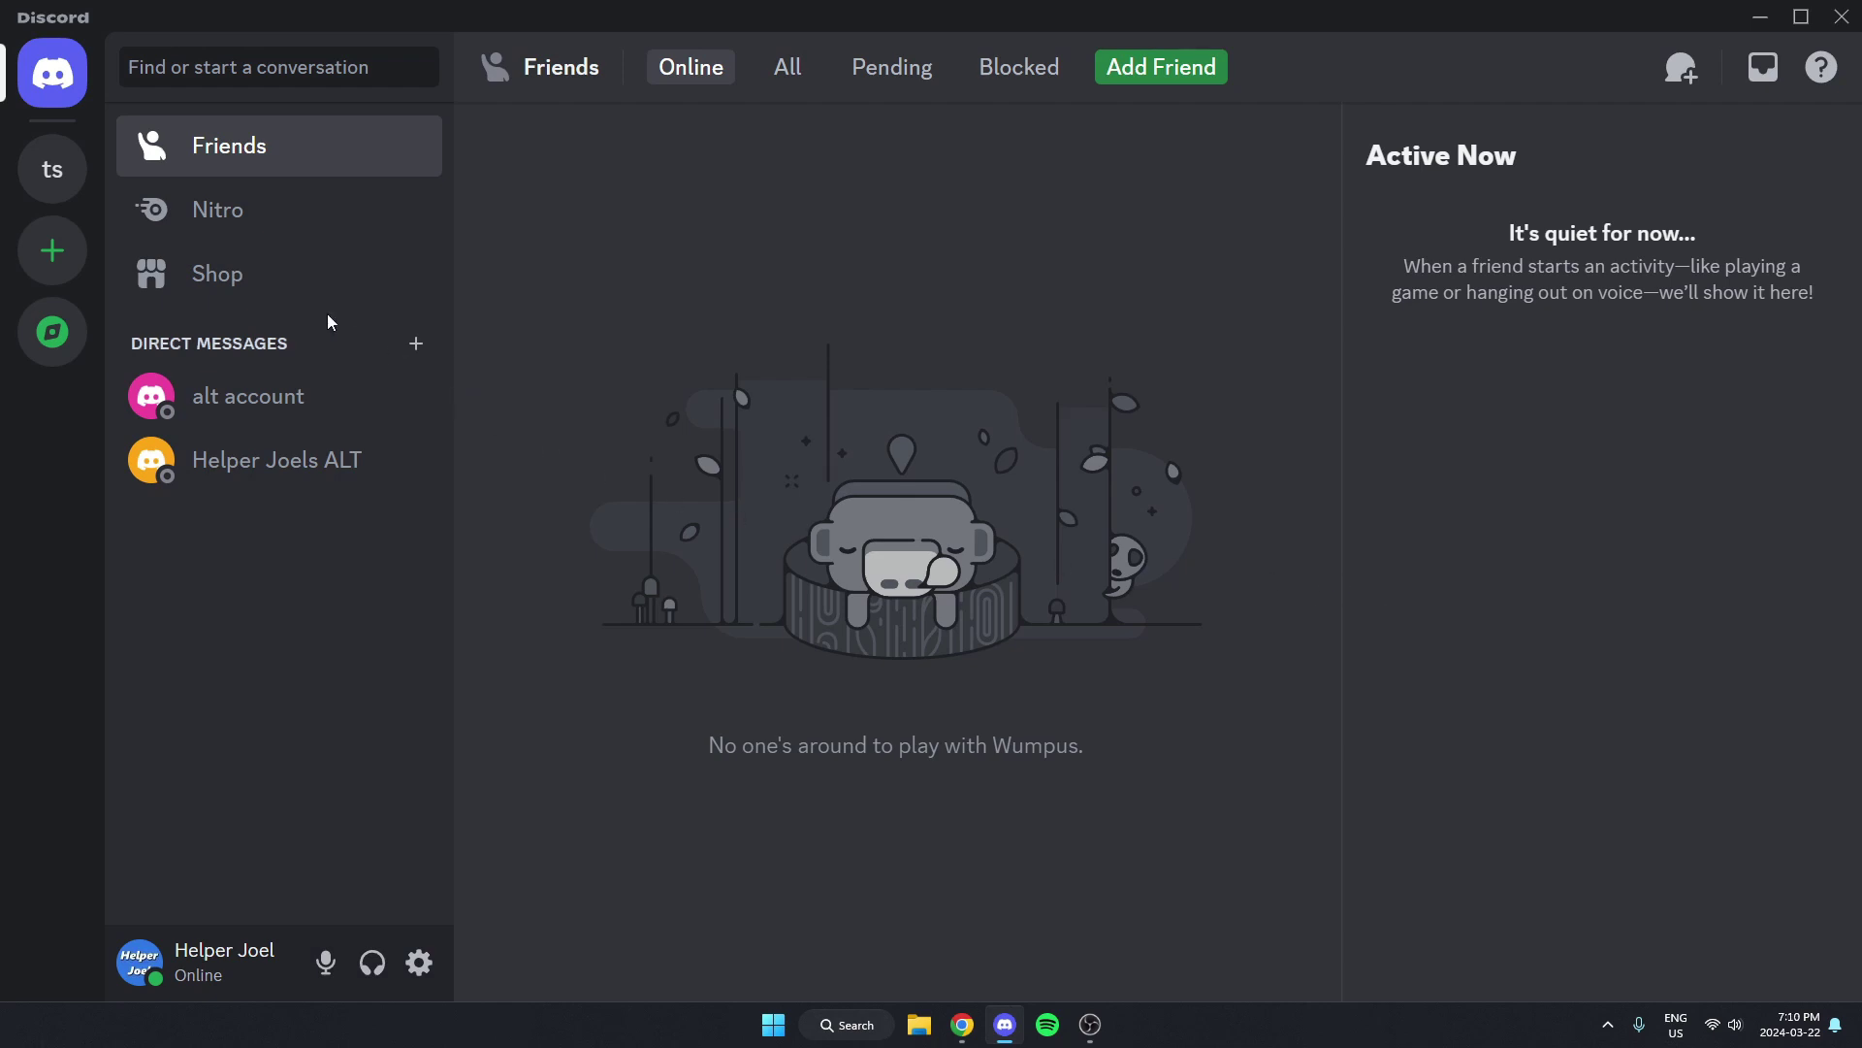
Open the 'ts' test server to show its #general channel
left_click(54, 169)
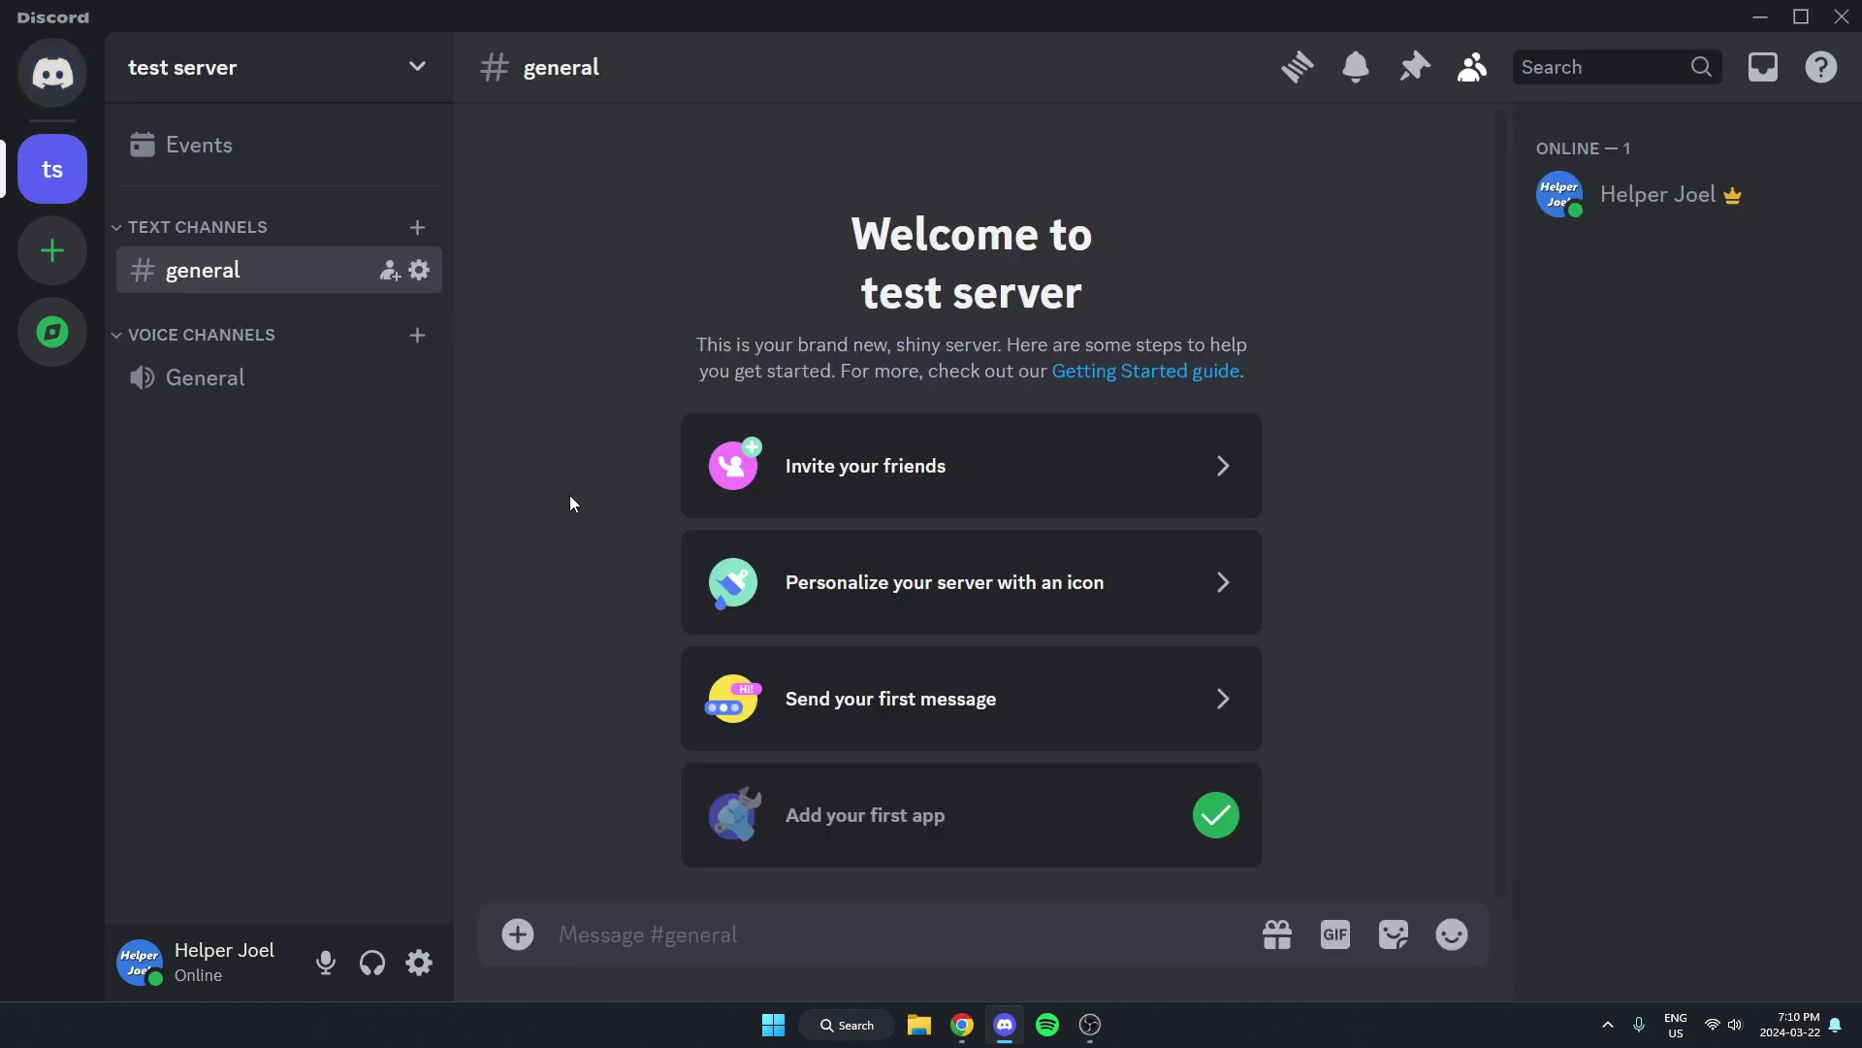
Search the test server's App Directory for 'simple poll'
left_click(205, 88)
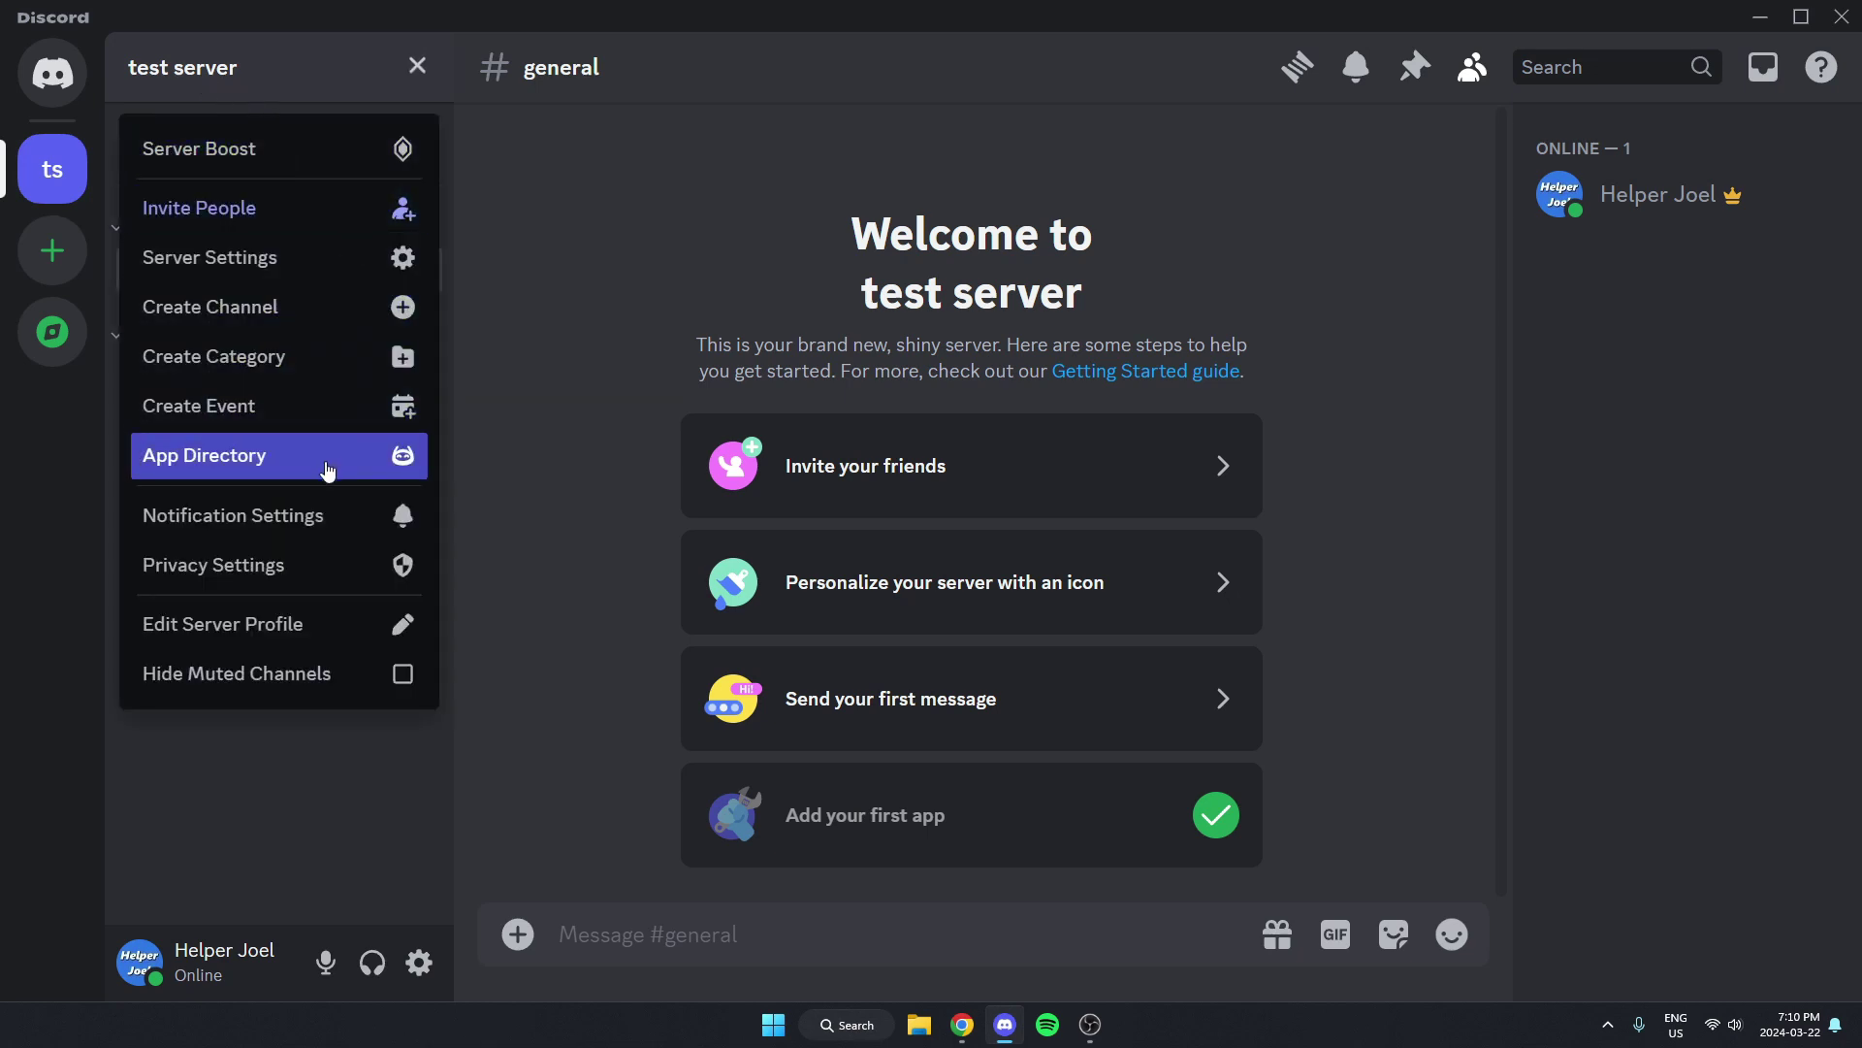
left_click(310, 464)
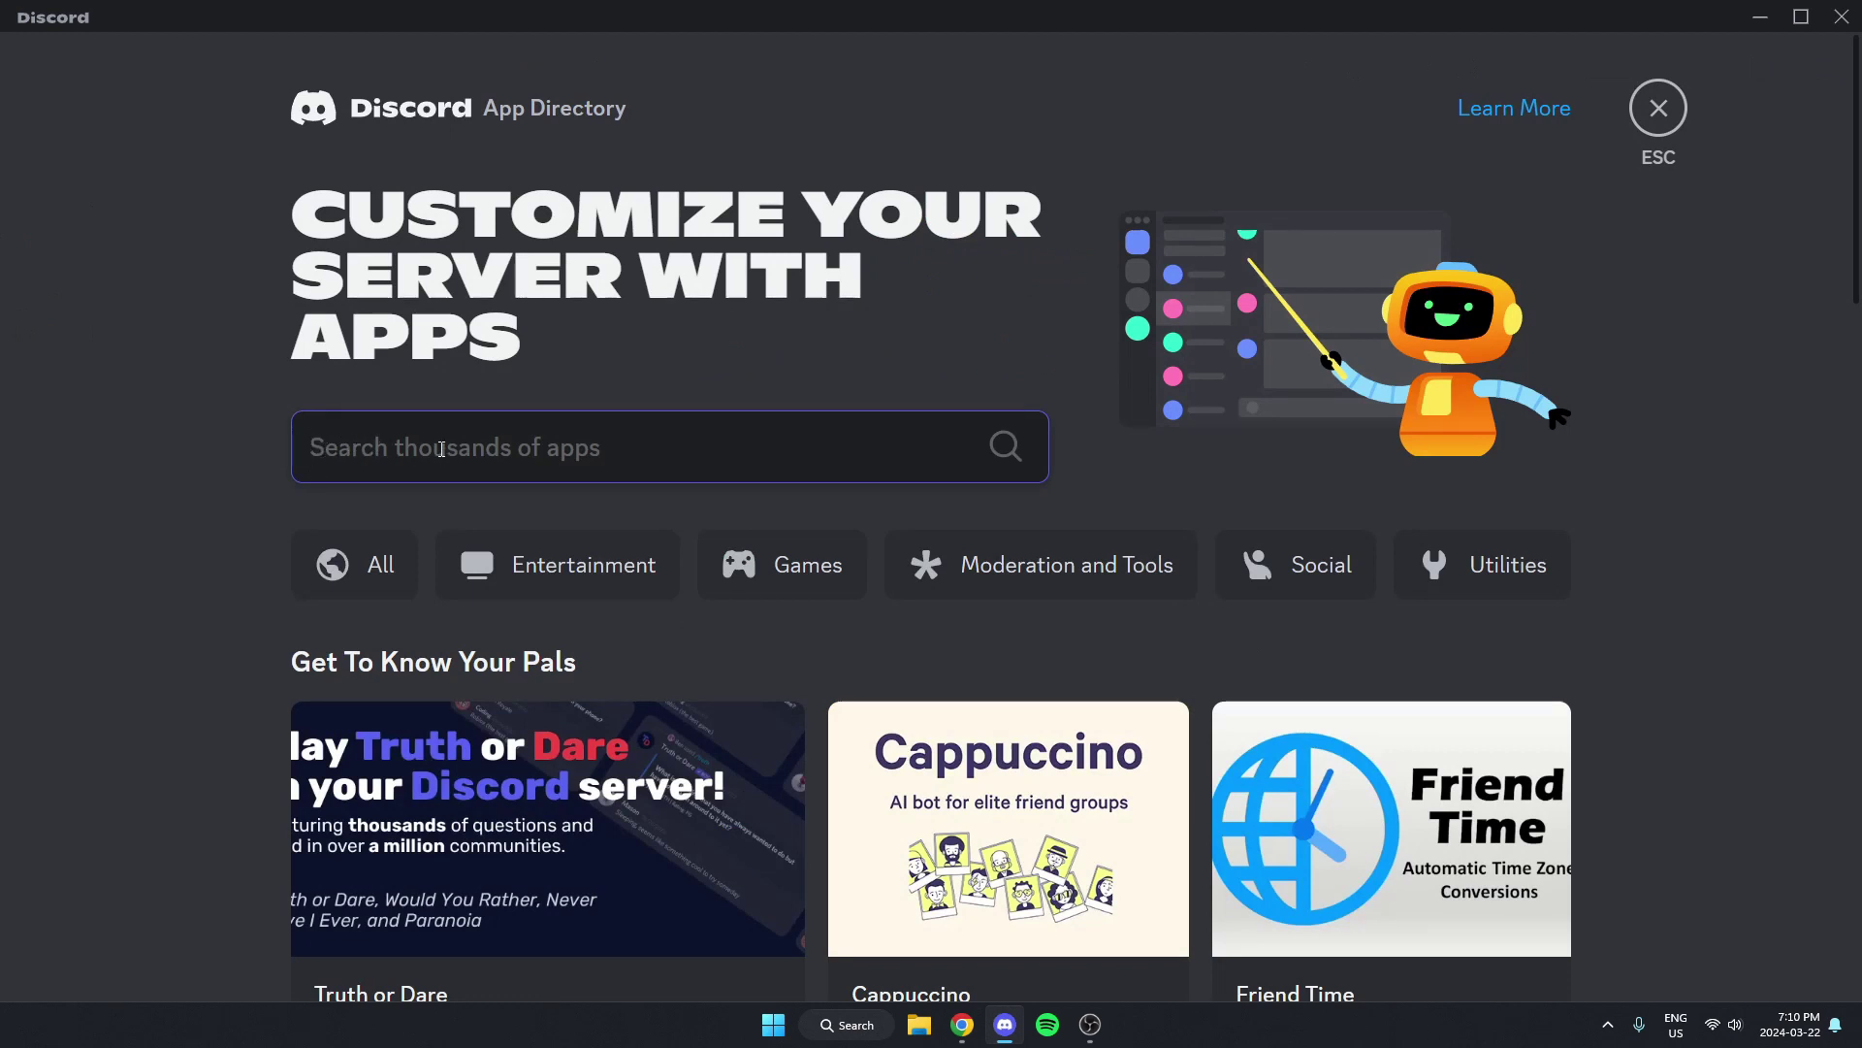
type("simple poll")
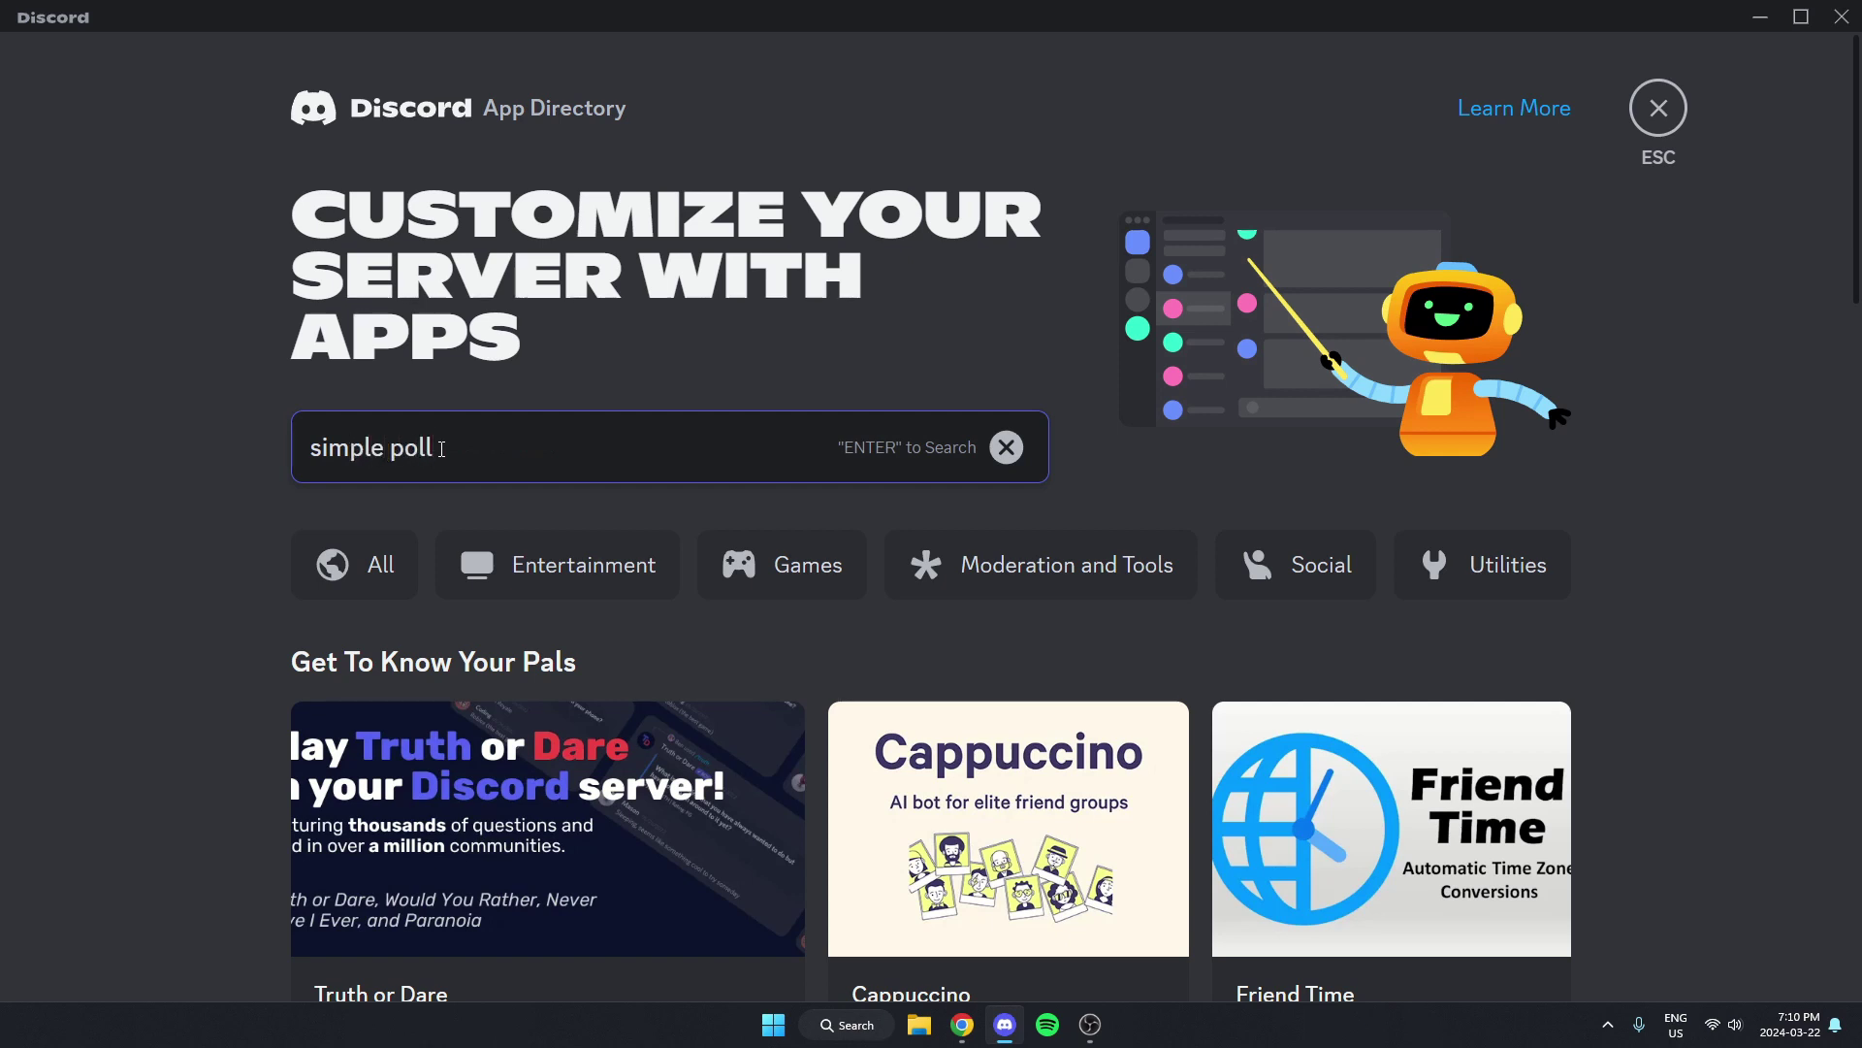
key("Return")
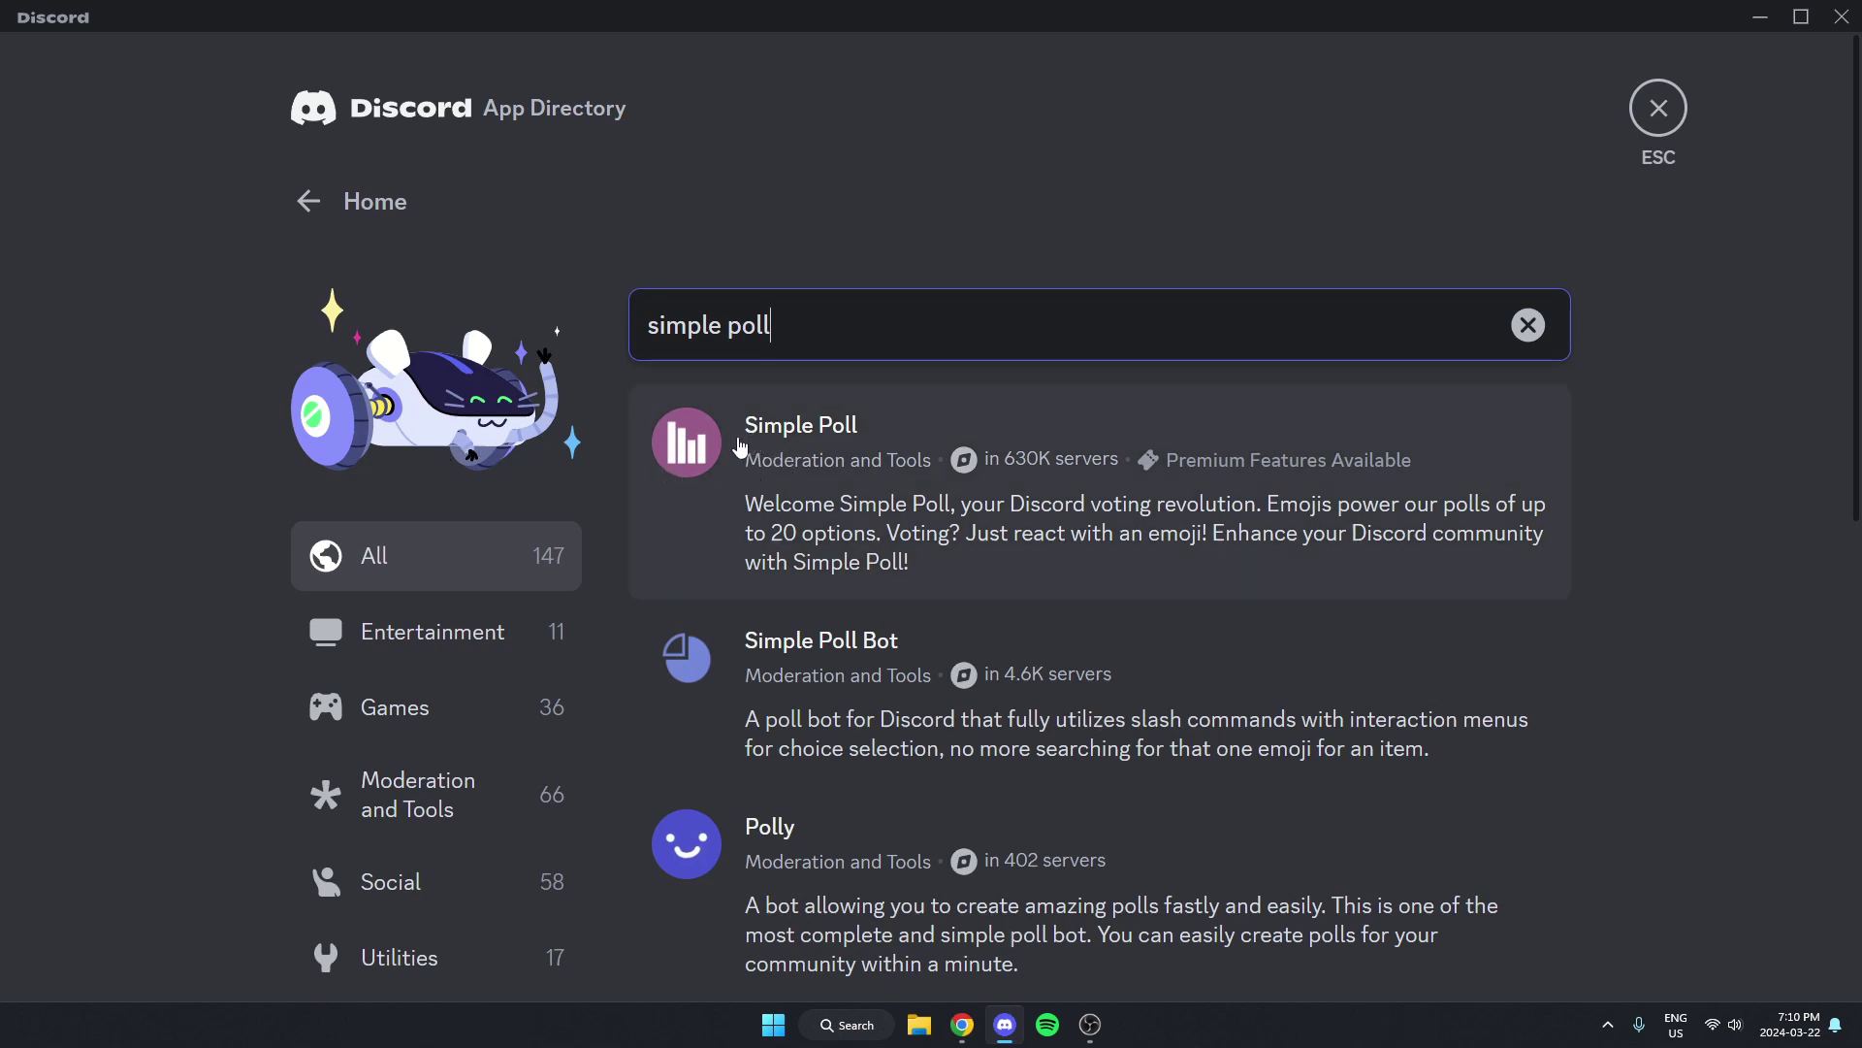
Authorize Simple Poll for the test server, pass the captcha, and return to the server
left_click(935, 442)
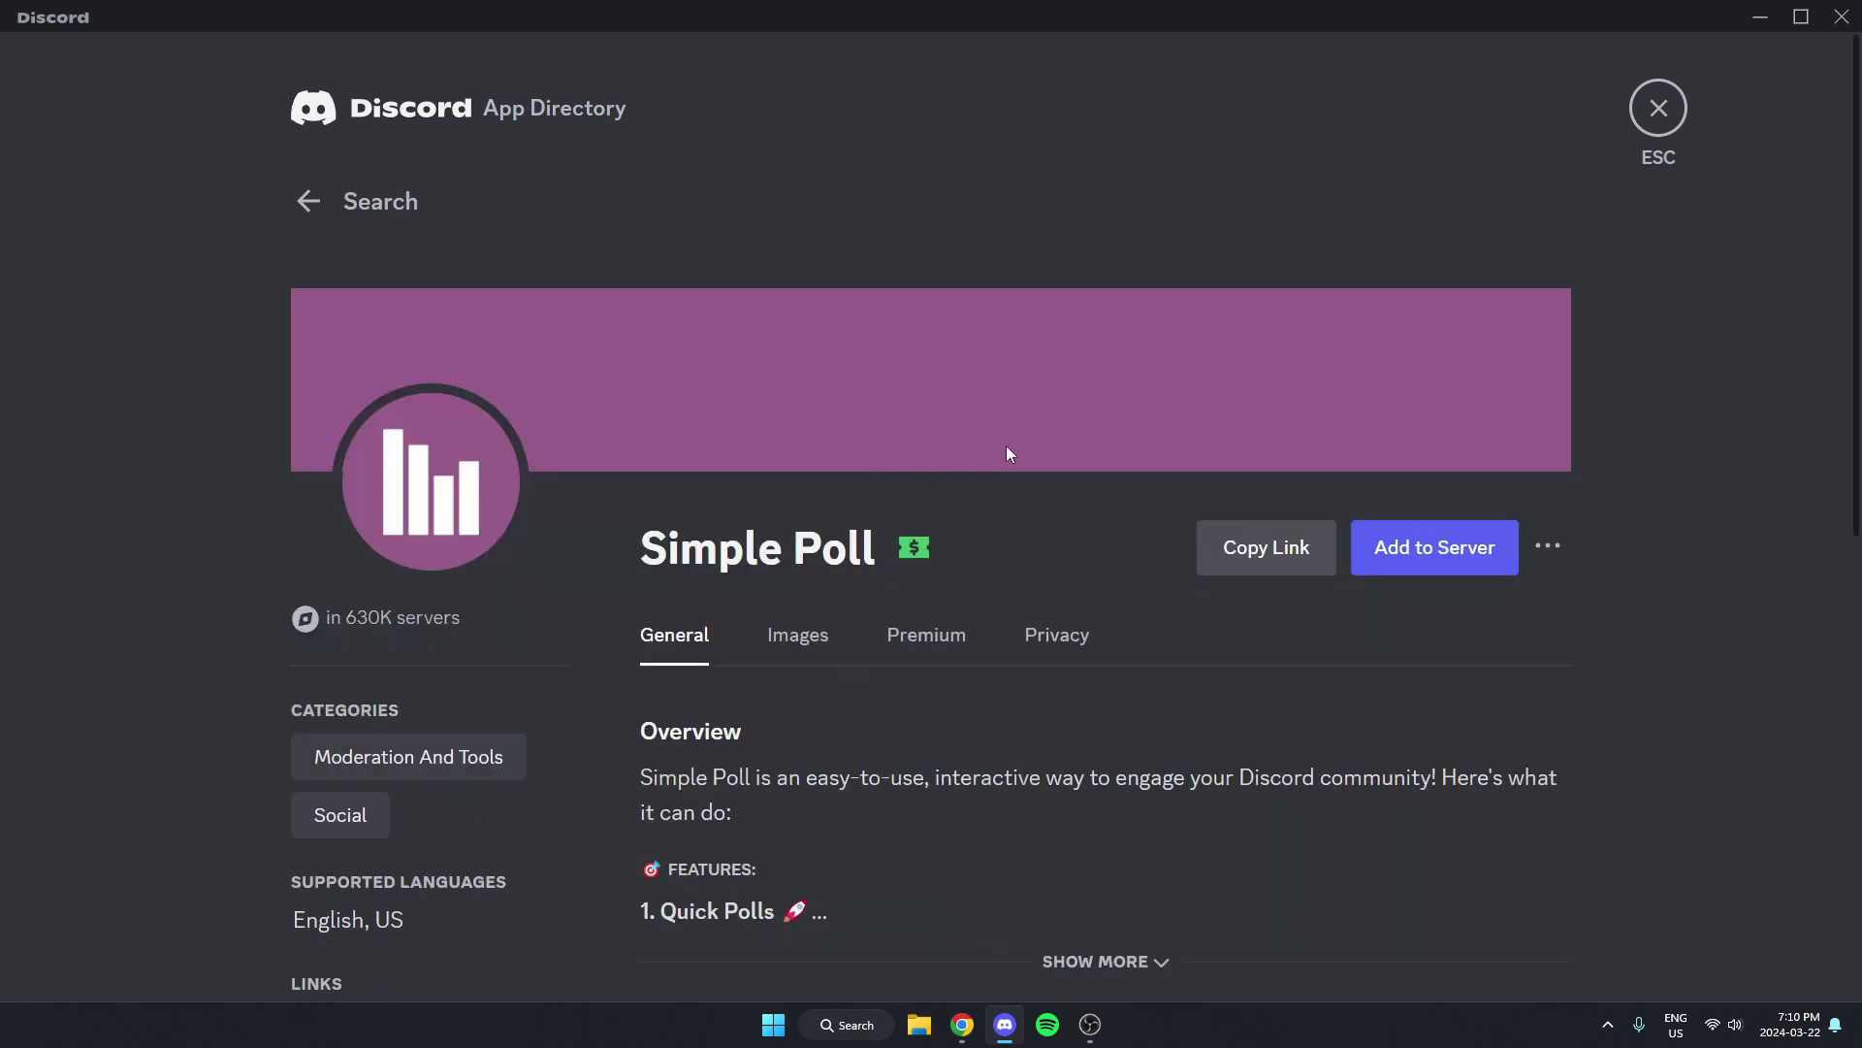
left_click(1439, 577)
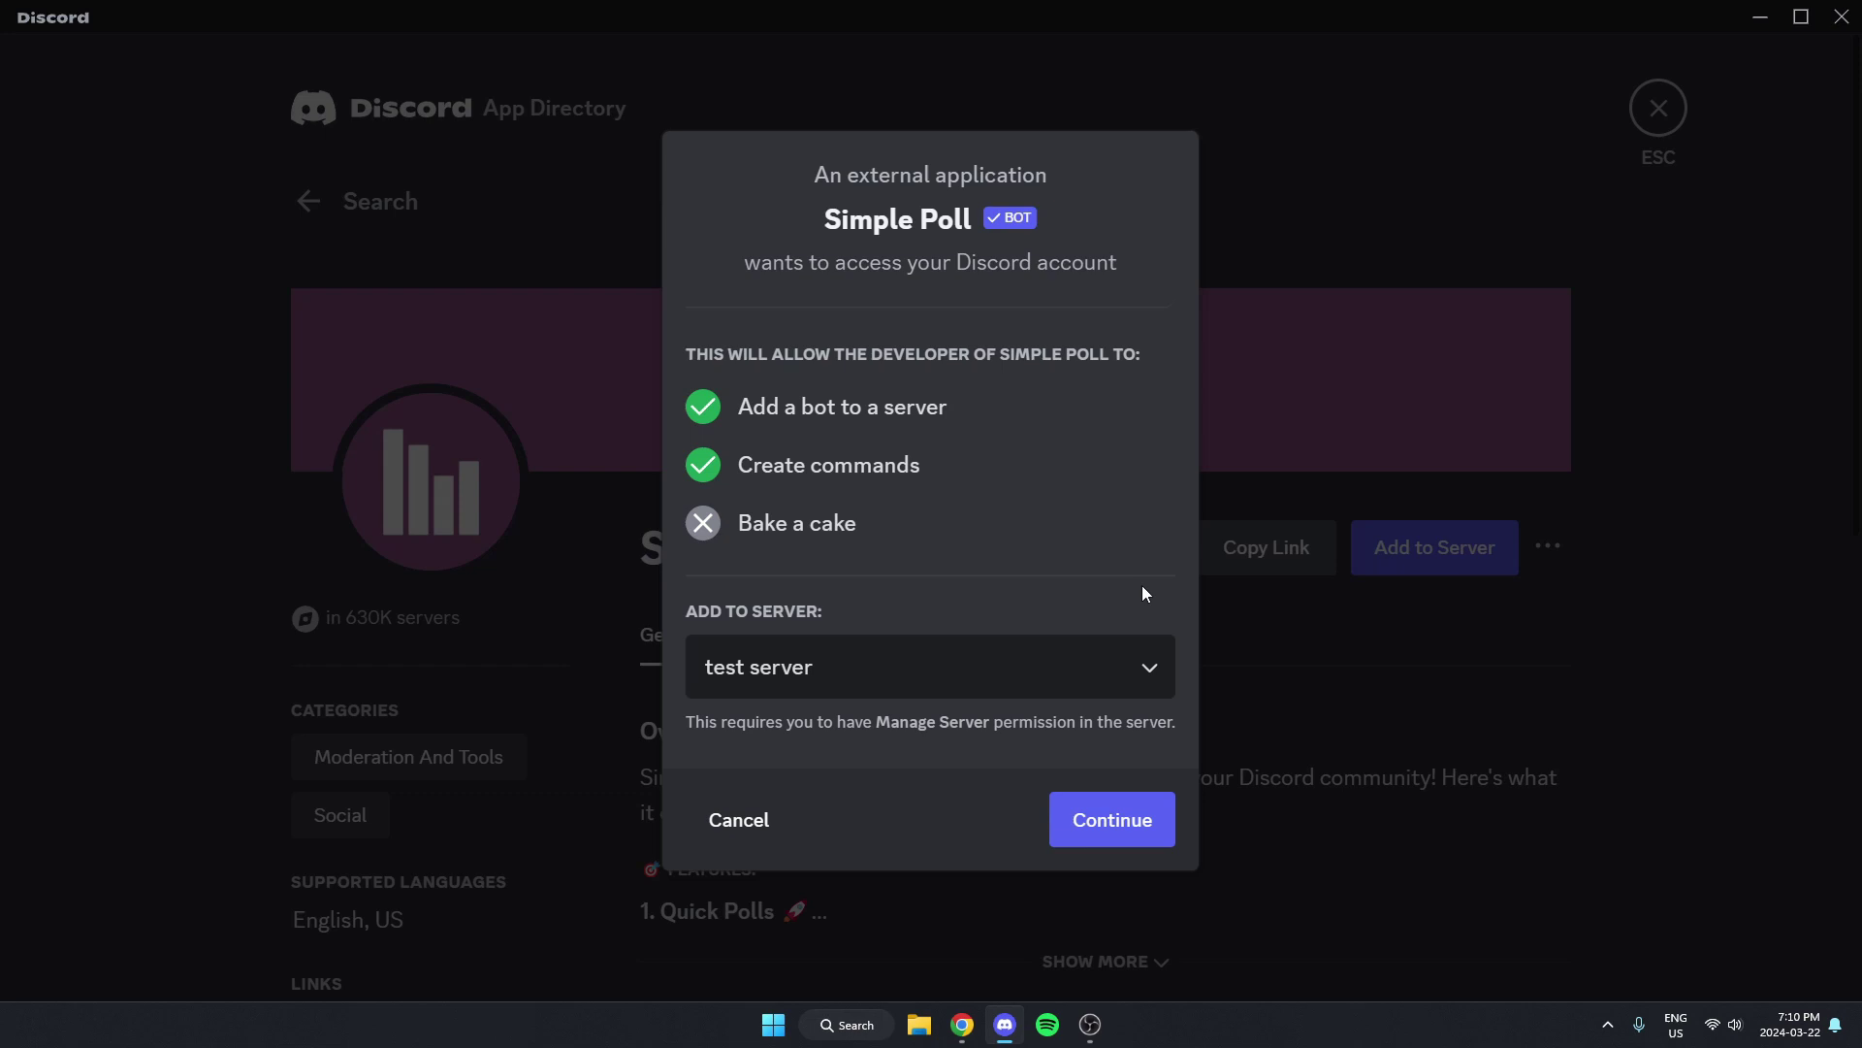
left_click(1113, 818)
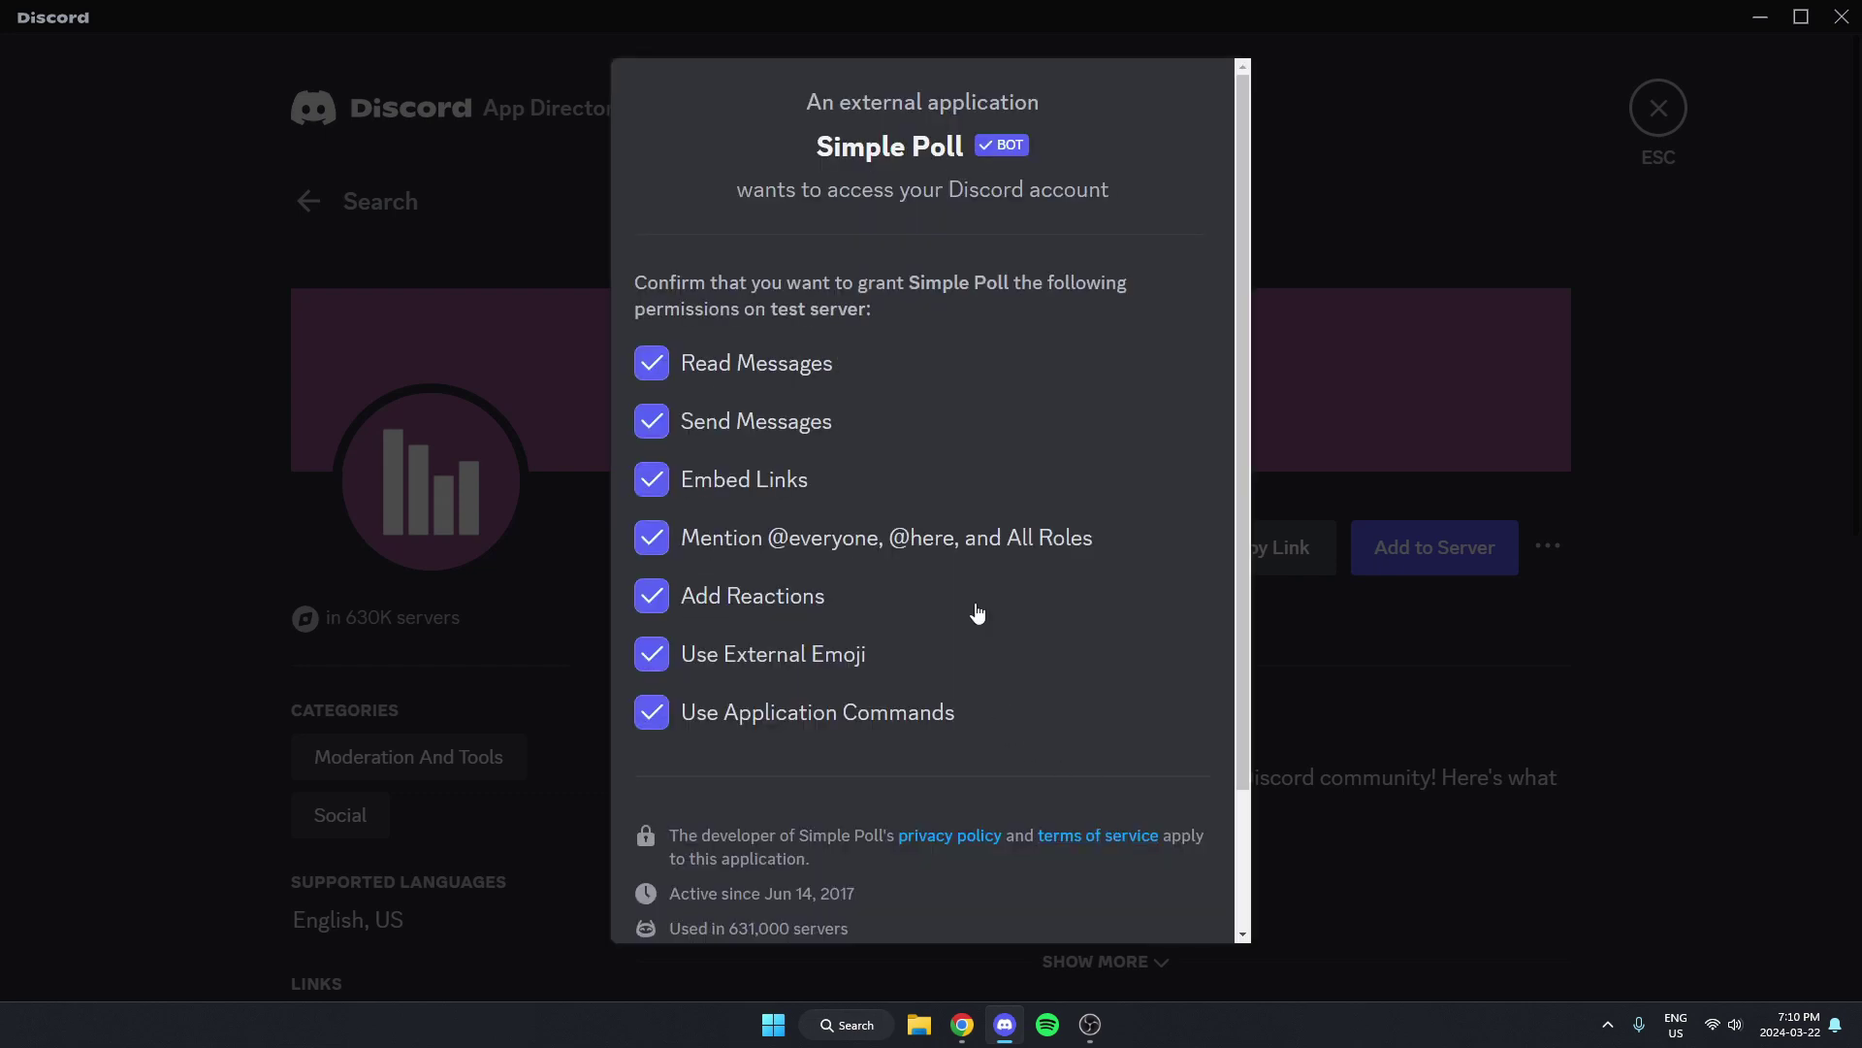
scroll(976, 612, "down", 3)
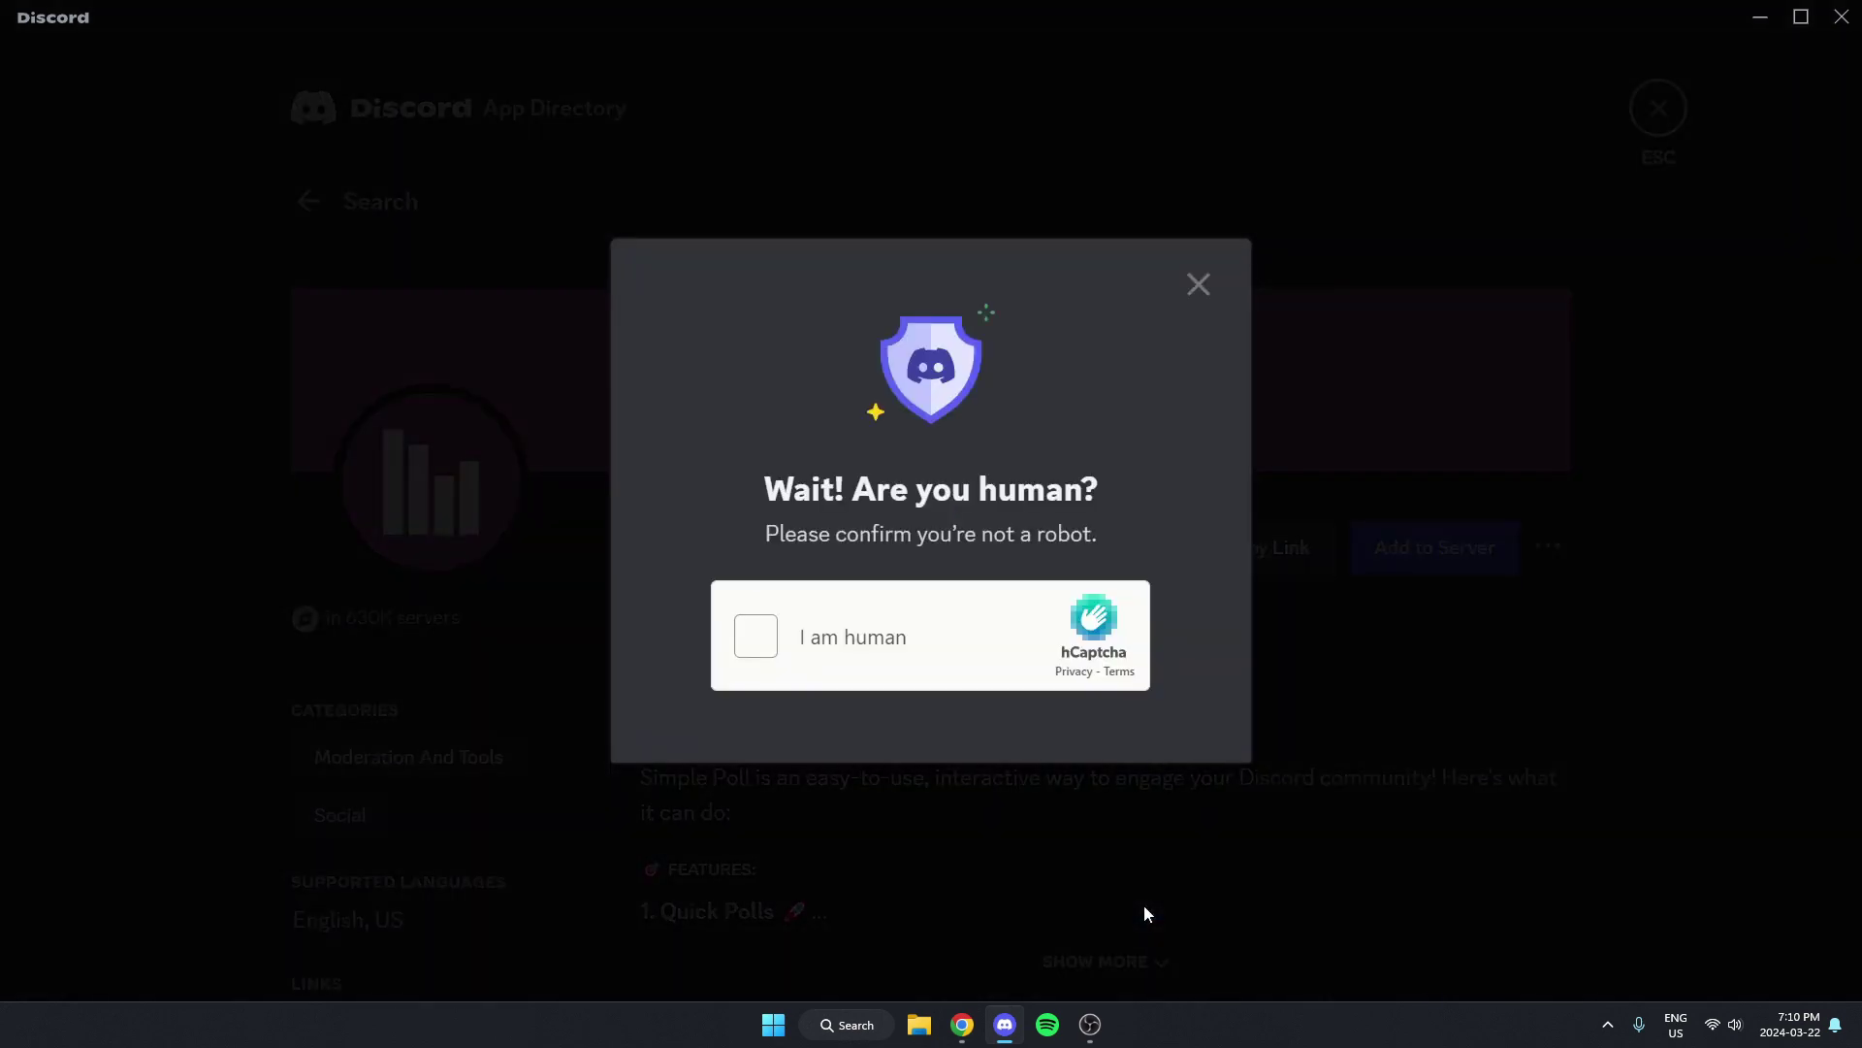
left_click(756, 637)
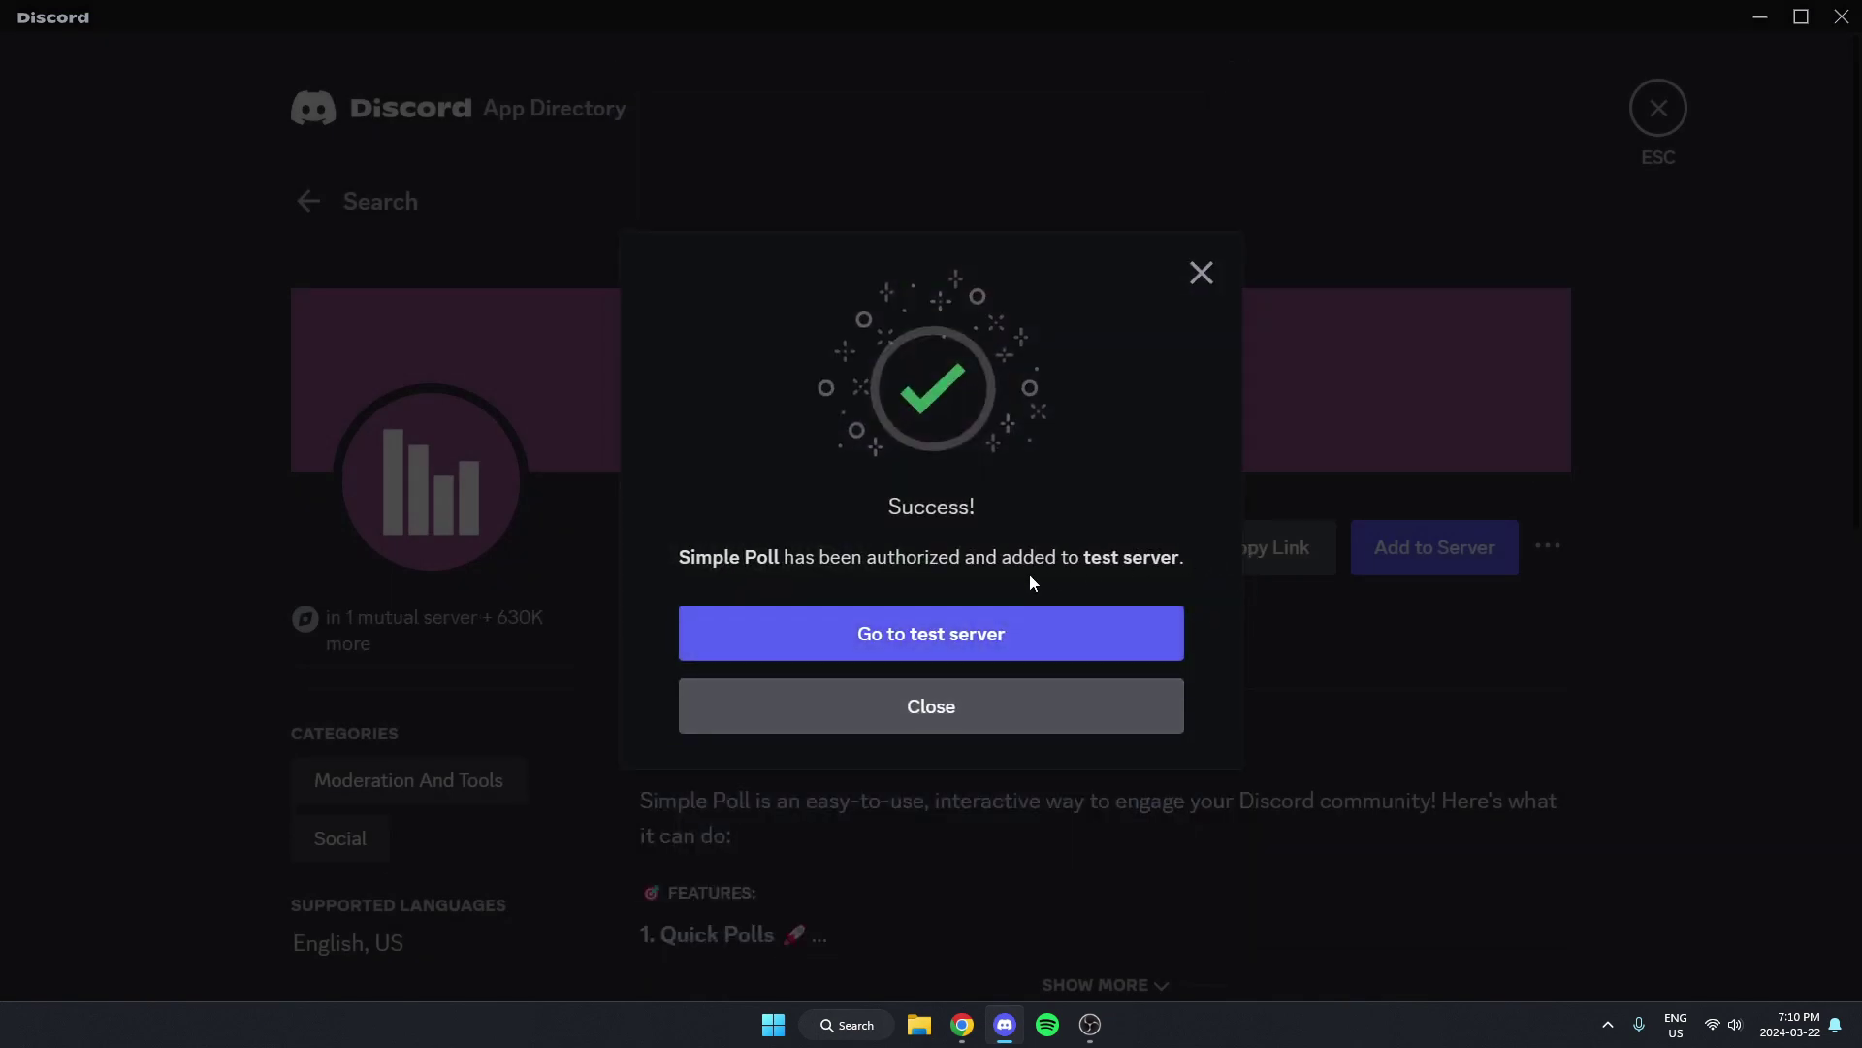
left_click(903, 633)
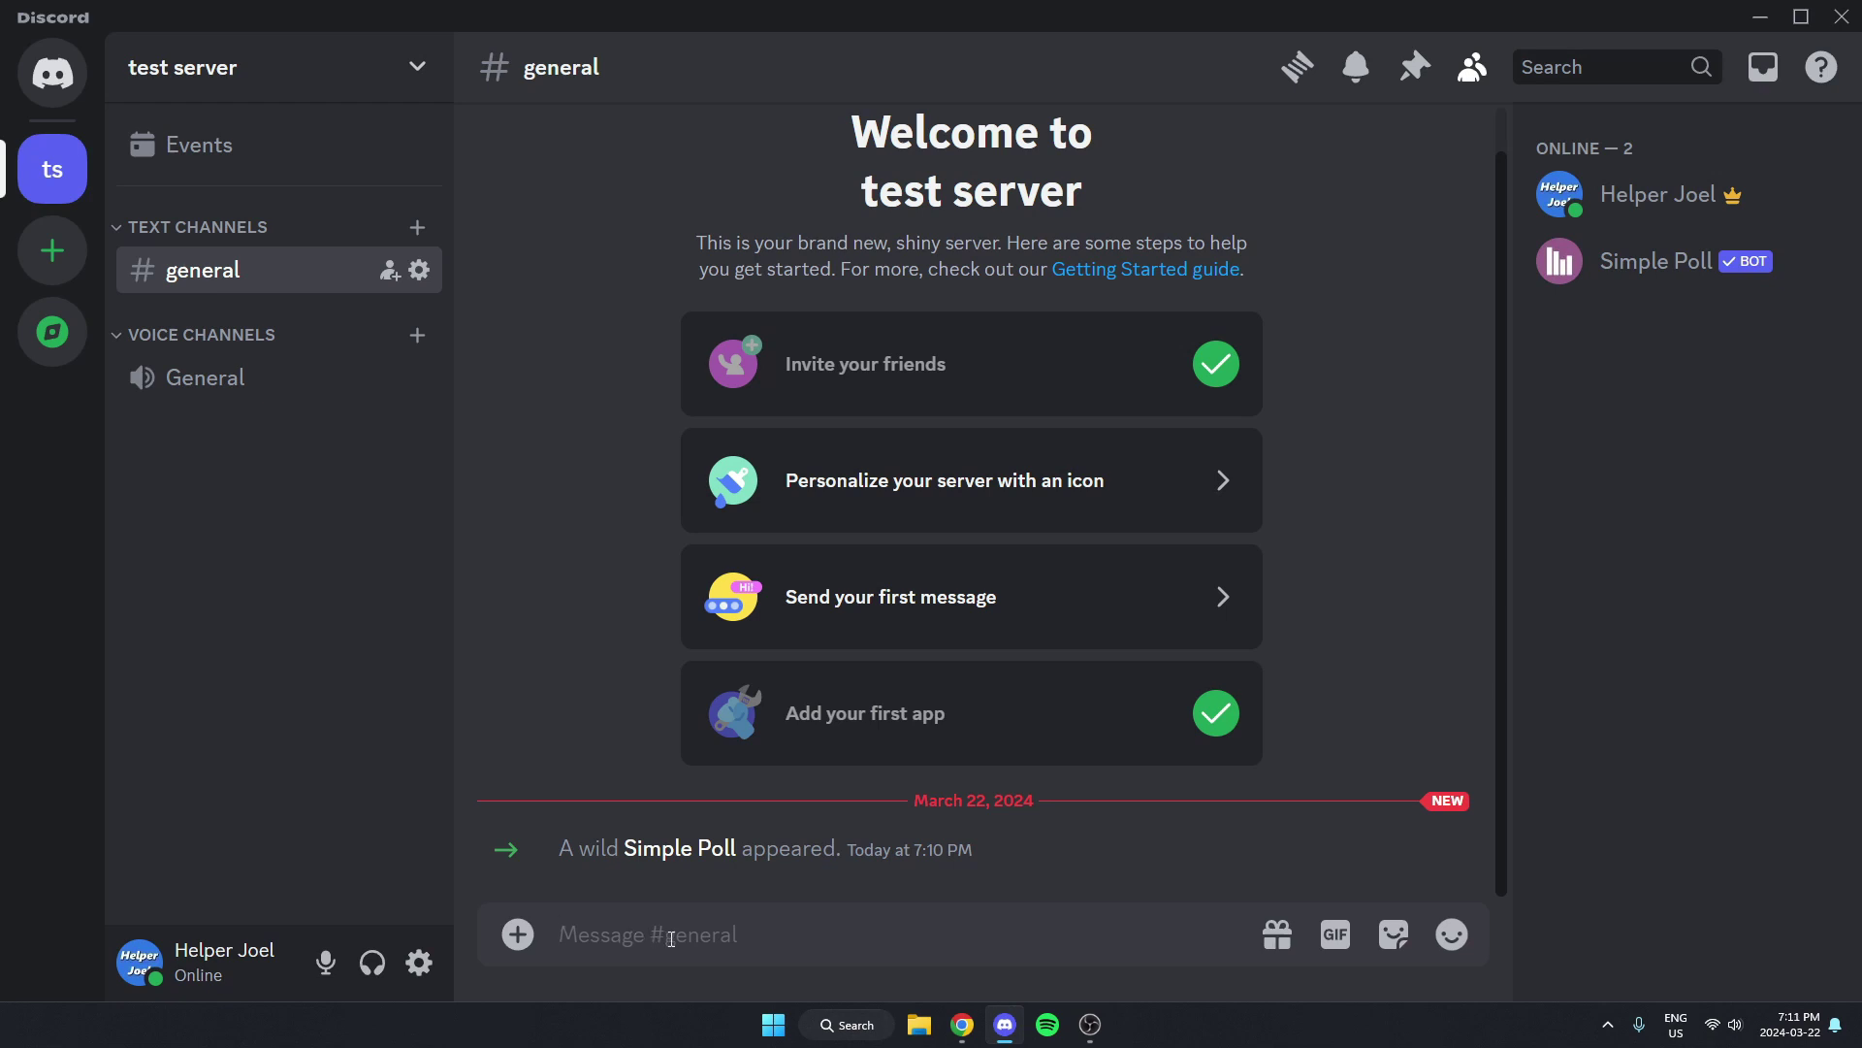
type("/")
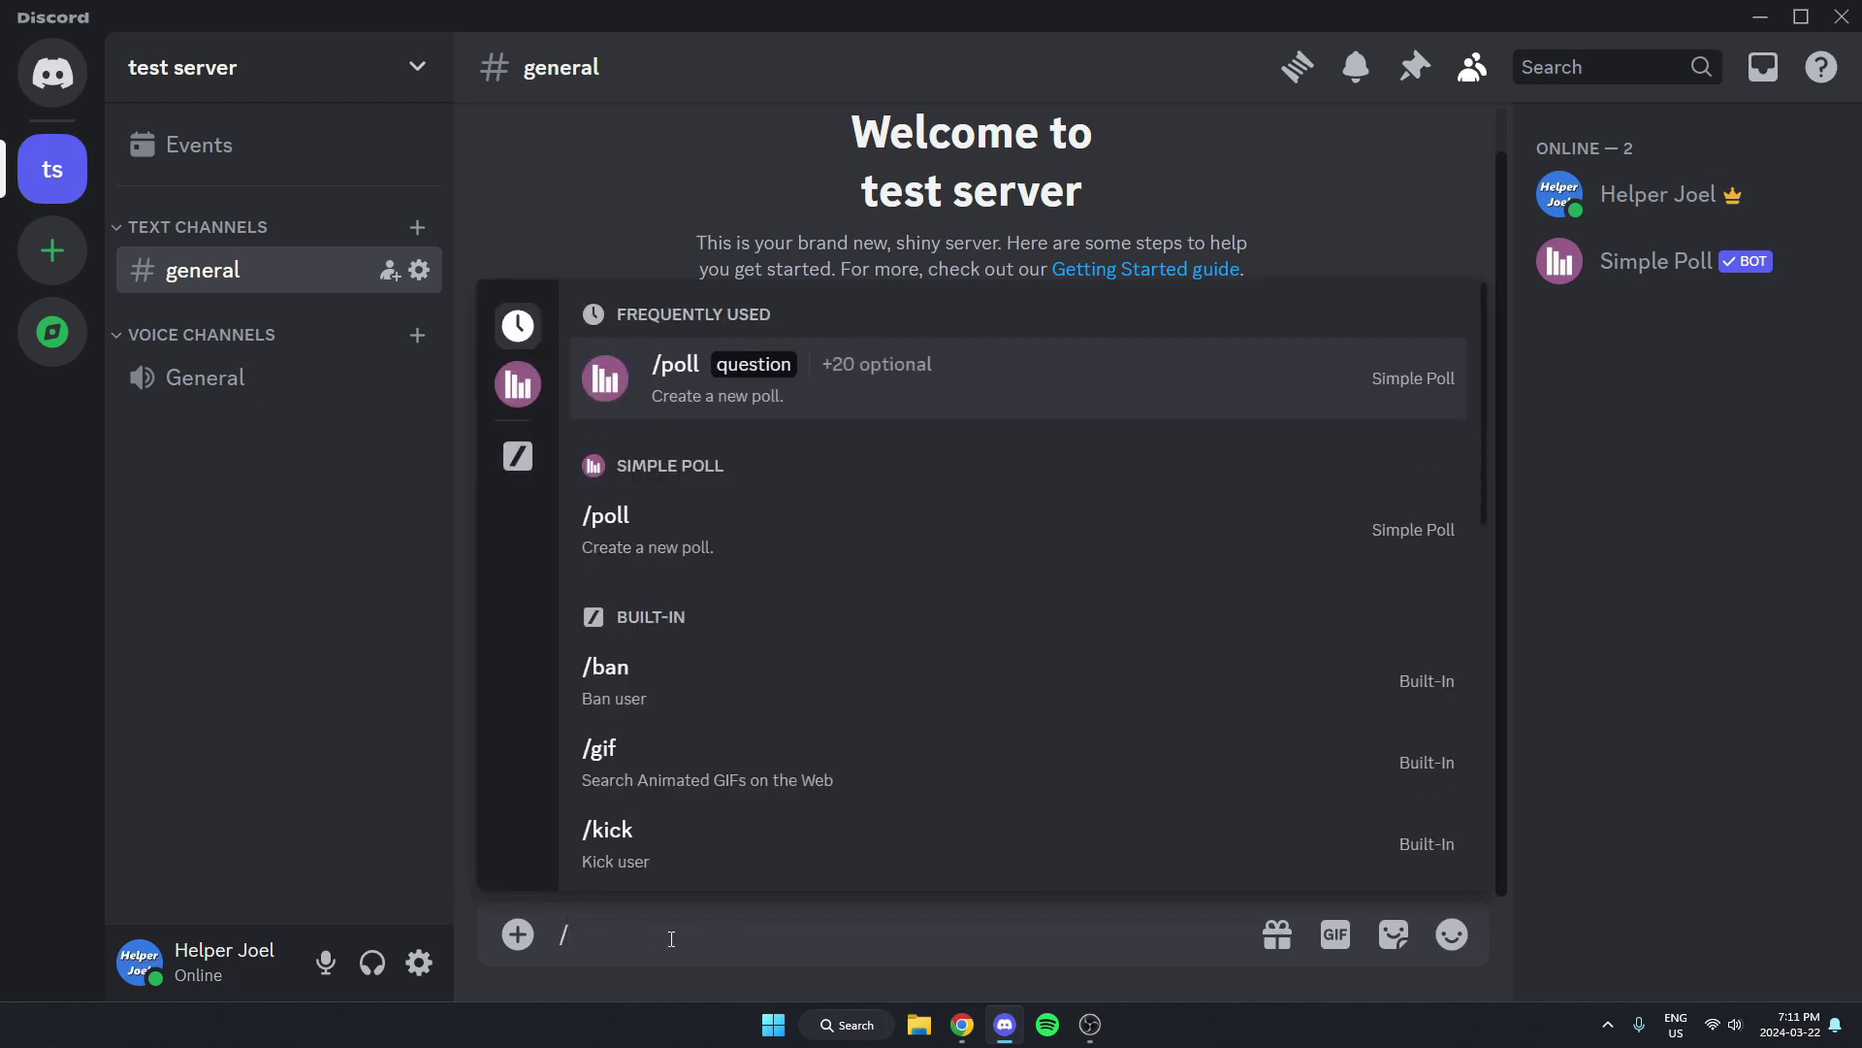
type("poll")
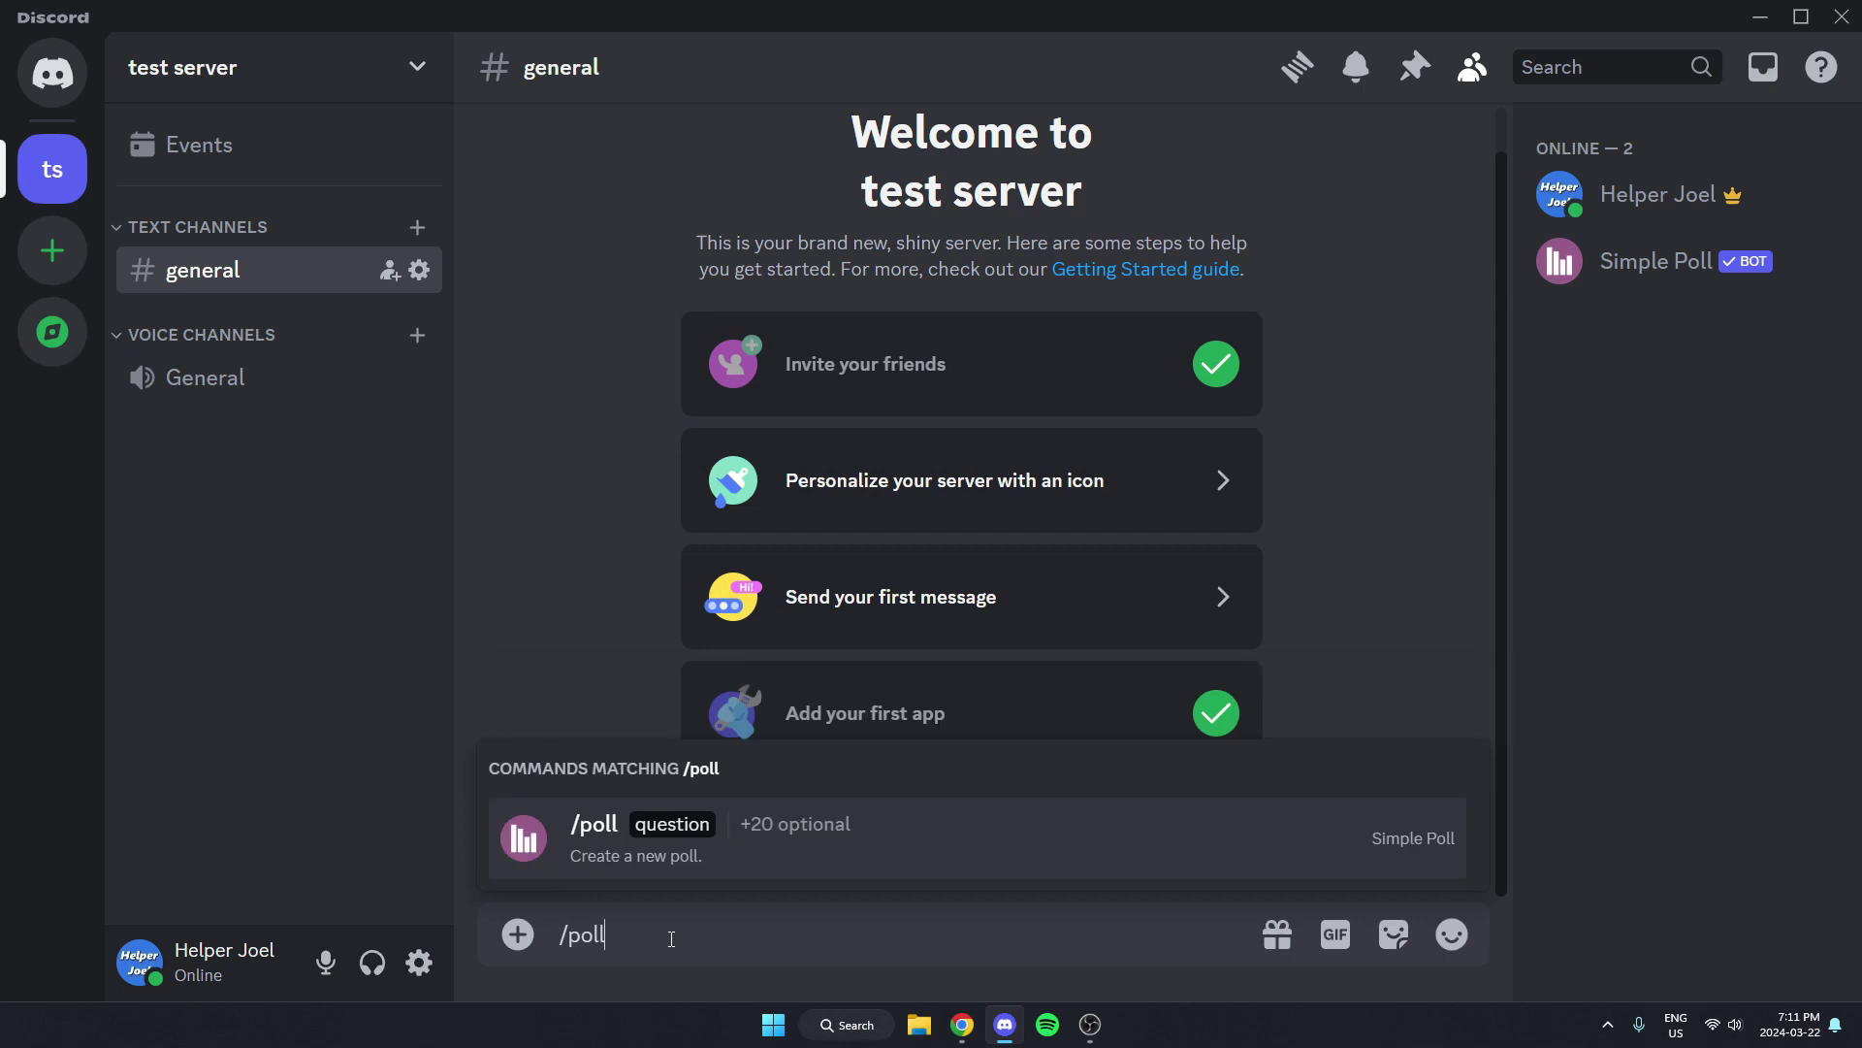
Select Simple Poll's /poll command in #general for the 'dog or cats' question
key("Tab")
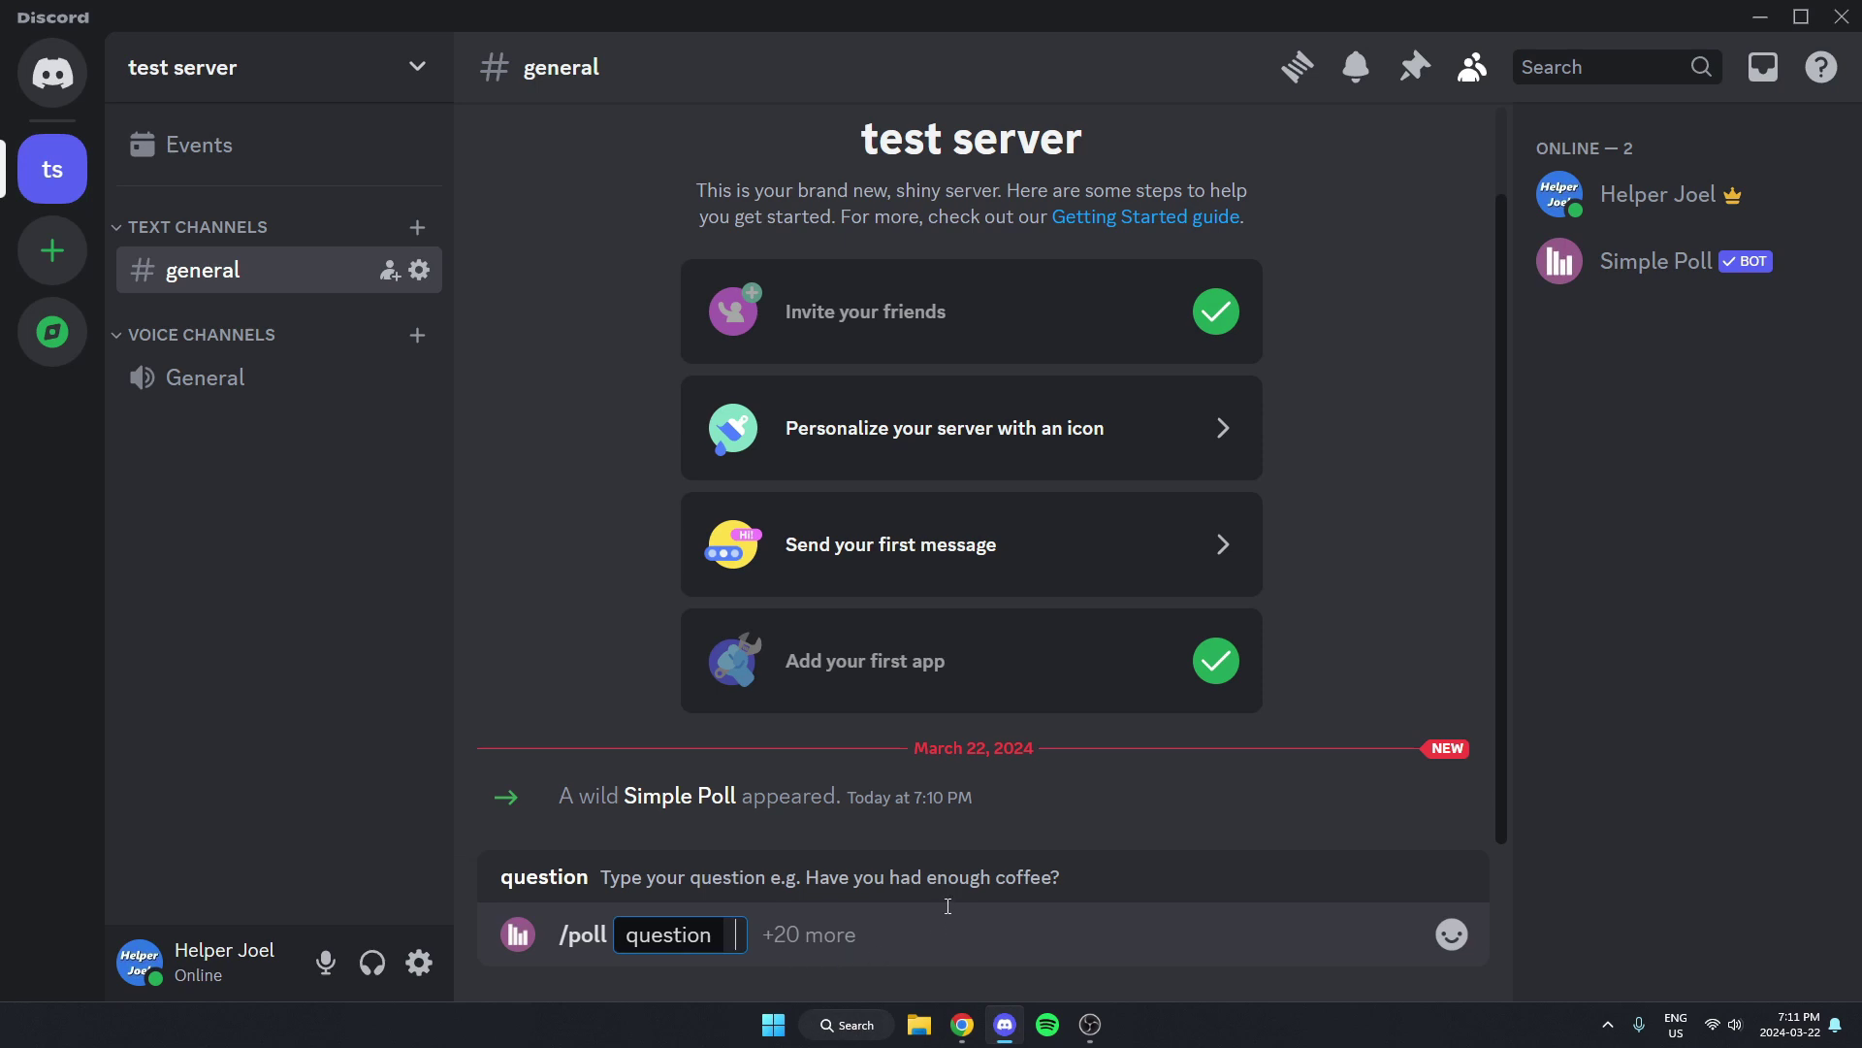
type("dog or cats")
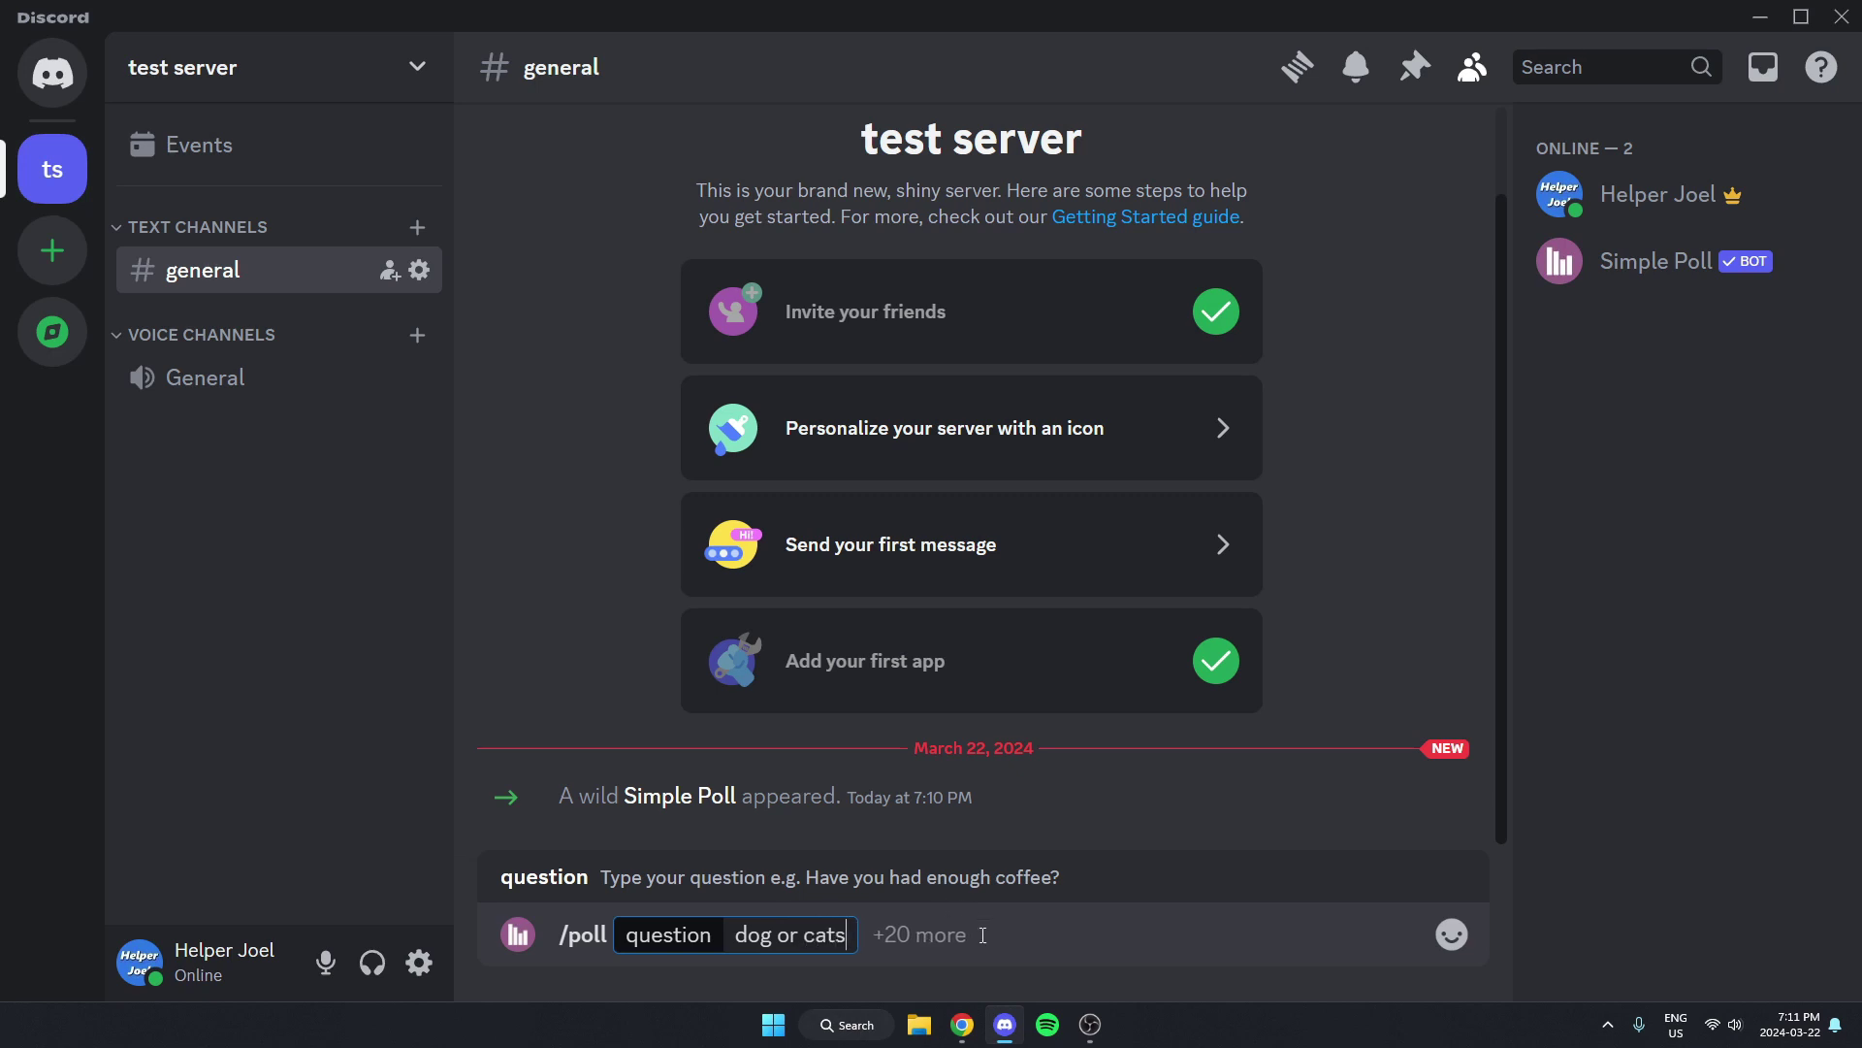
Add choice_a to the poll and set it to the dog emoji
left_click(902, 935)
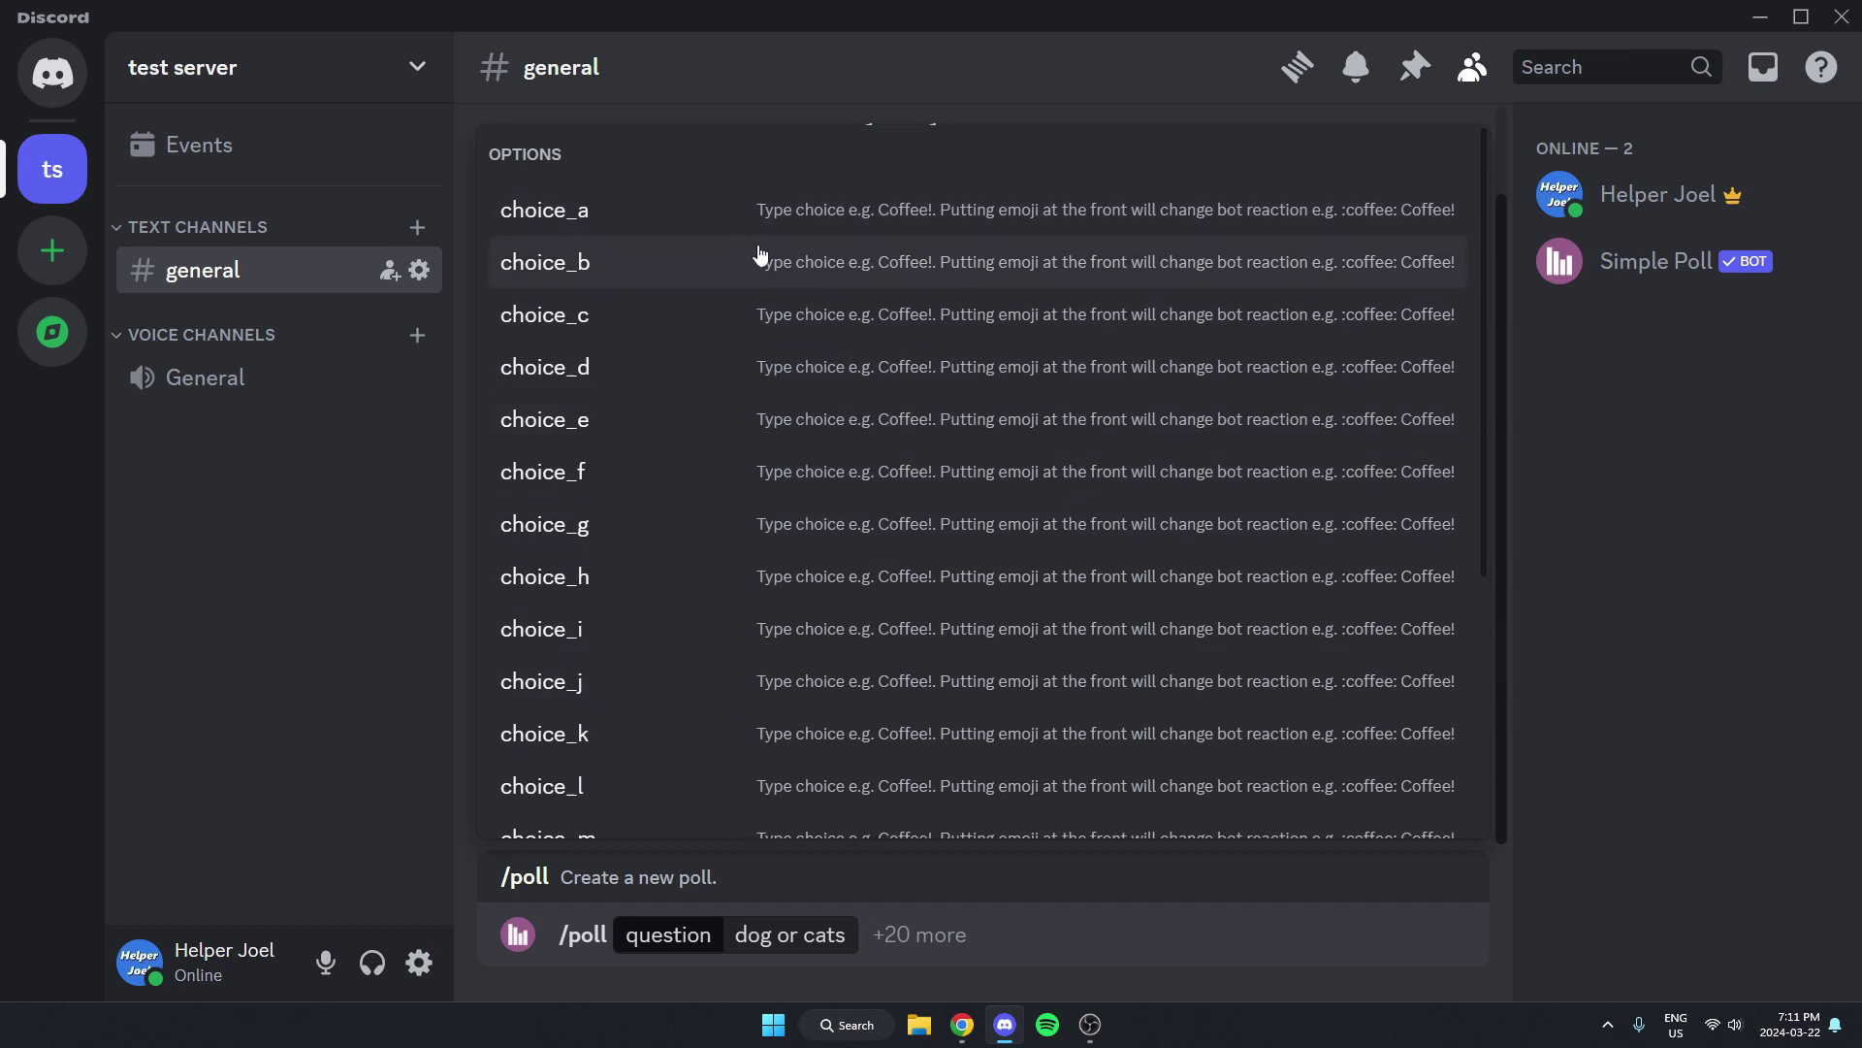
left_click(566, 221)
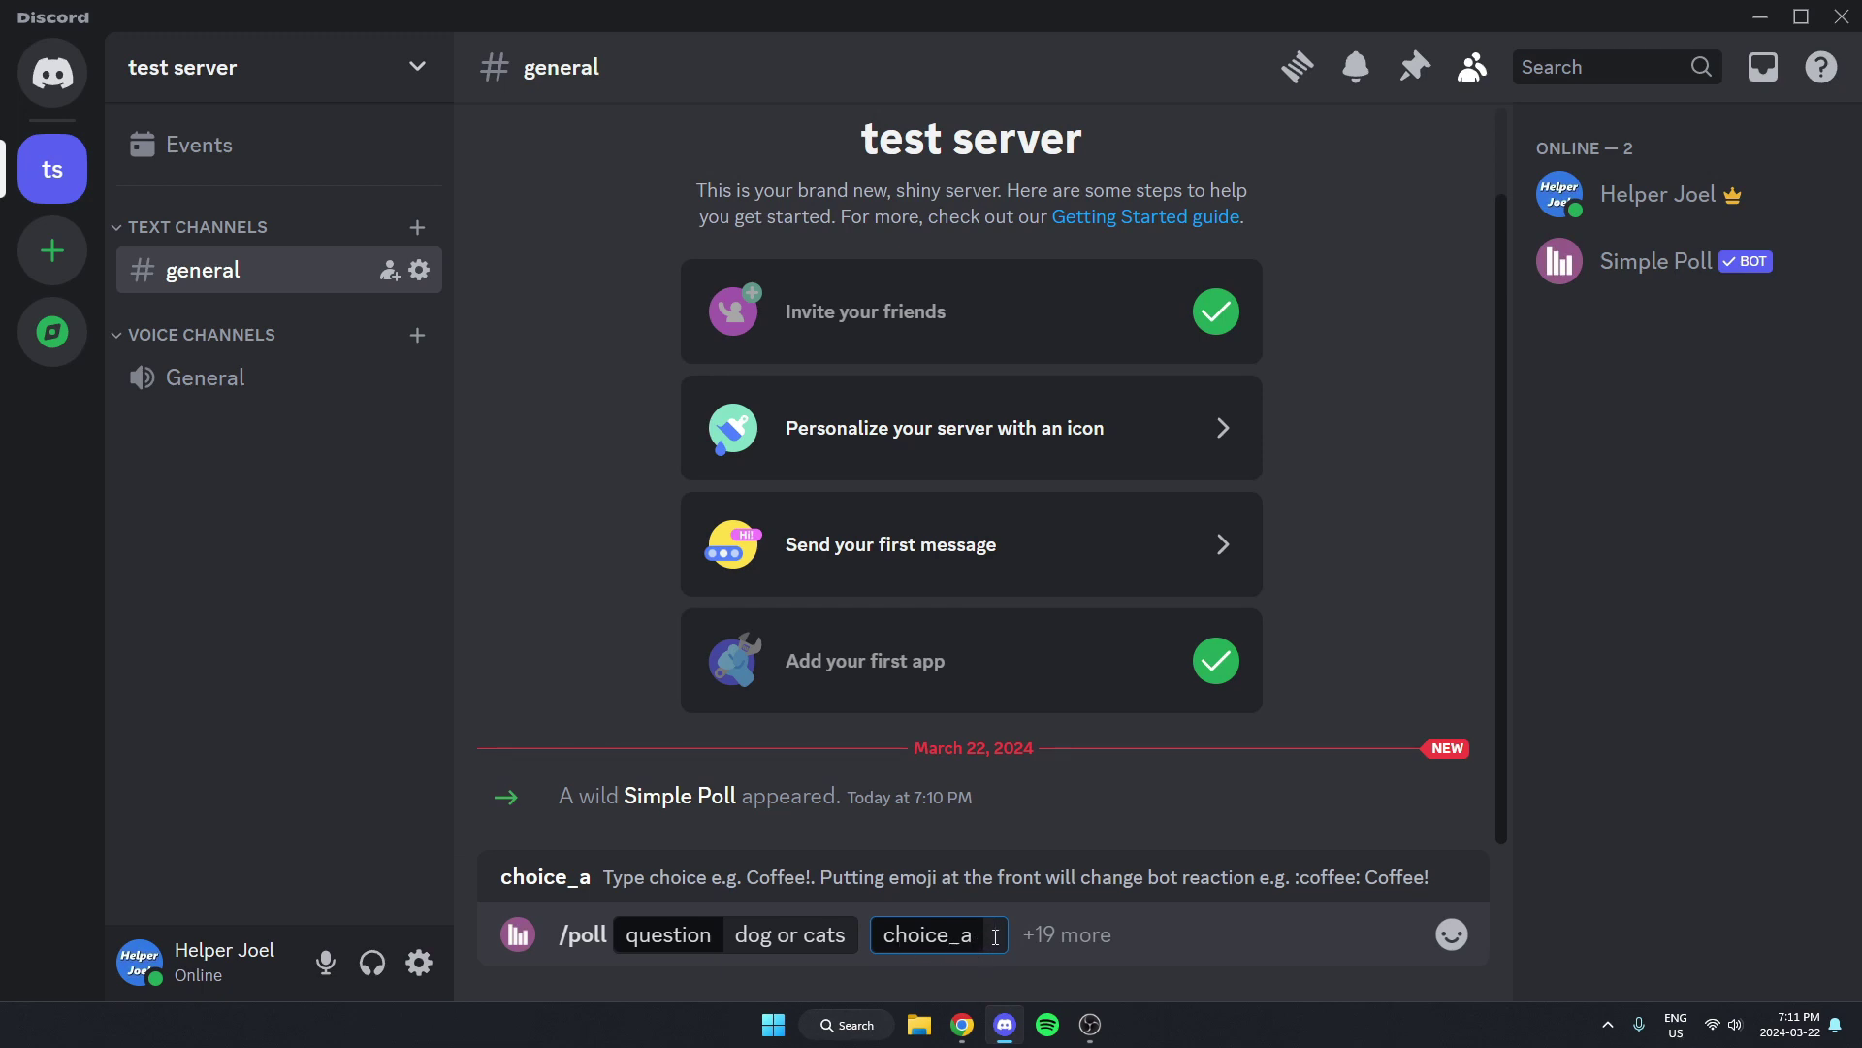
left_click(1452, 934)
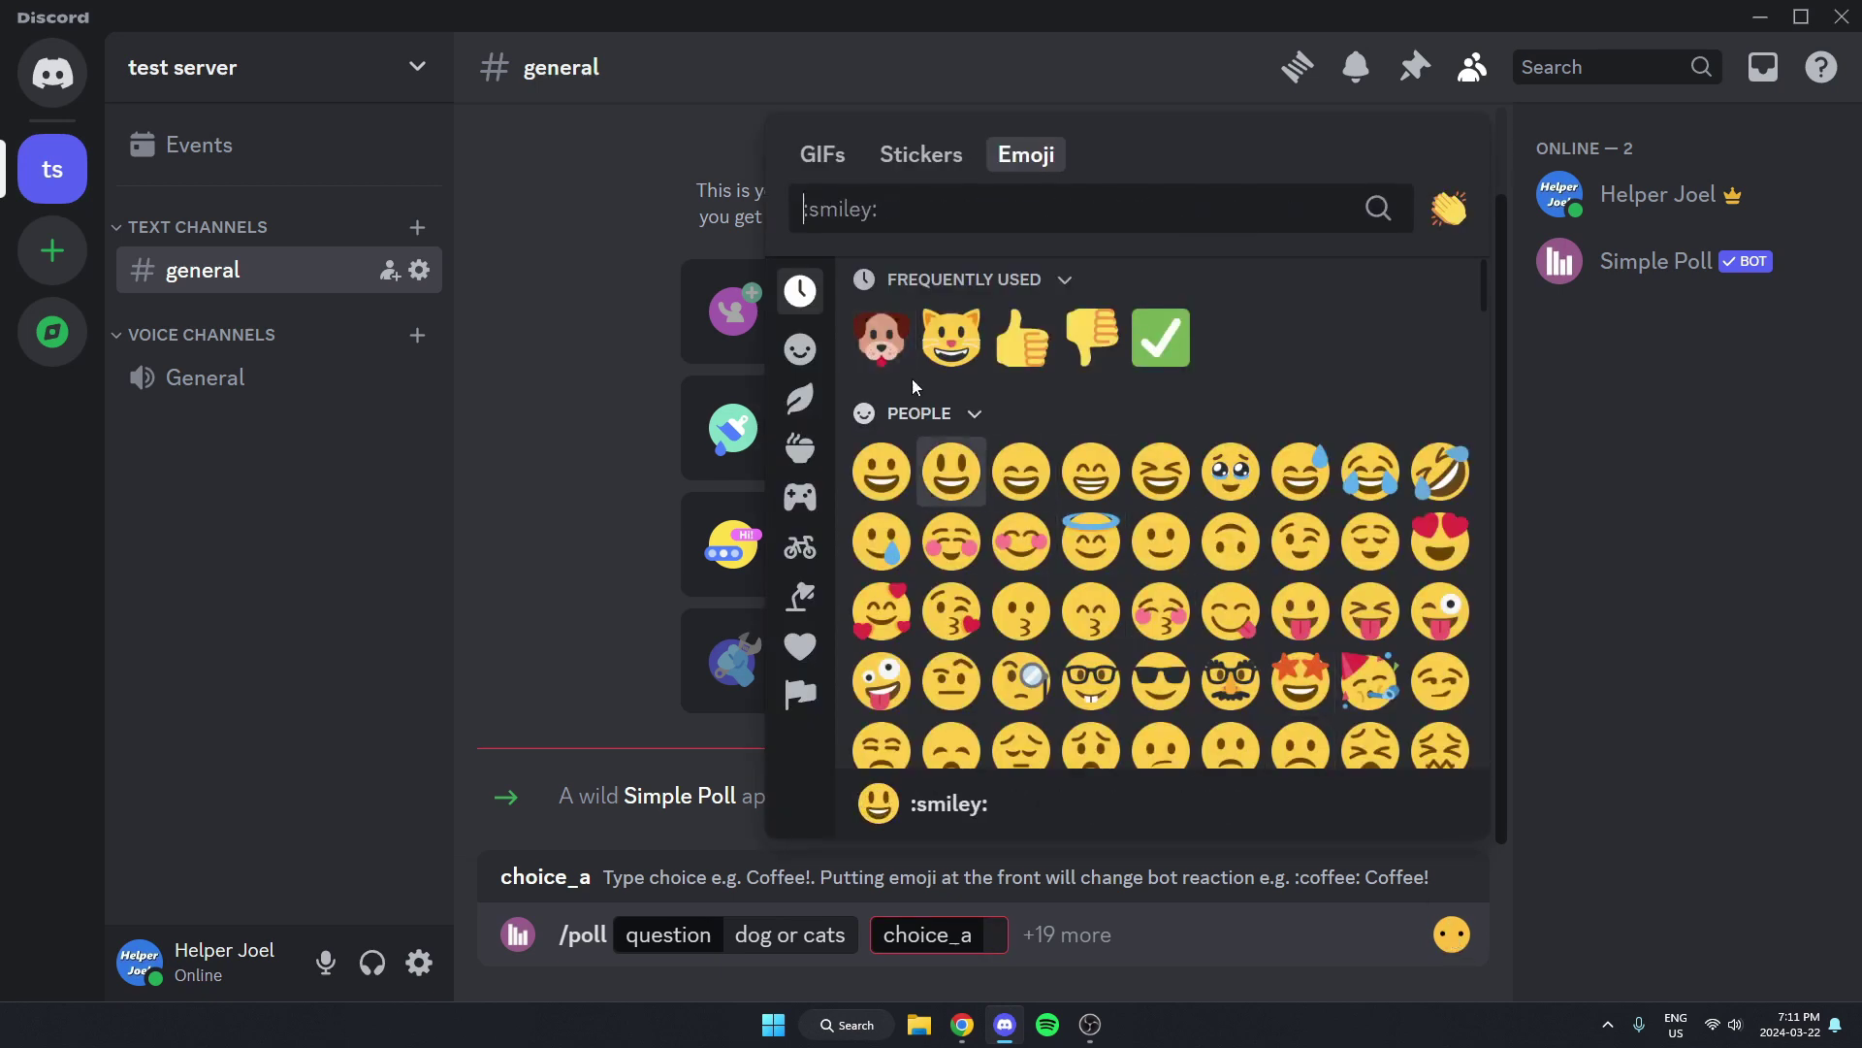
left_click(883, 340)
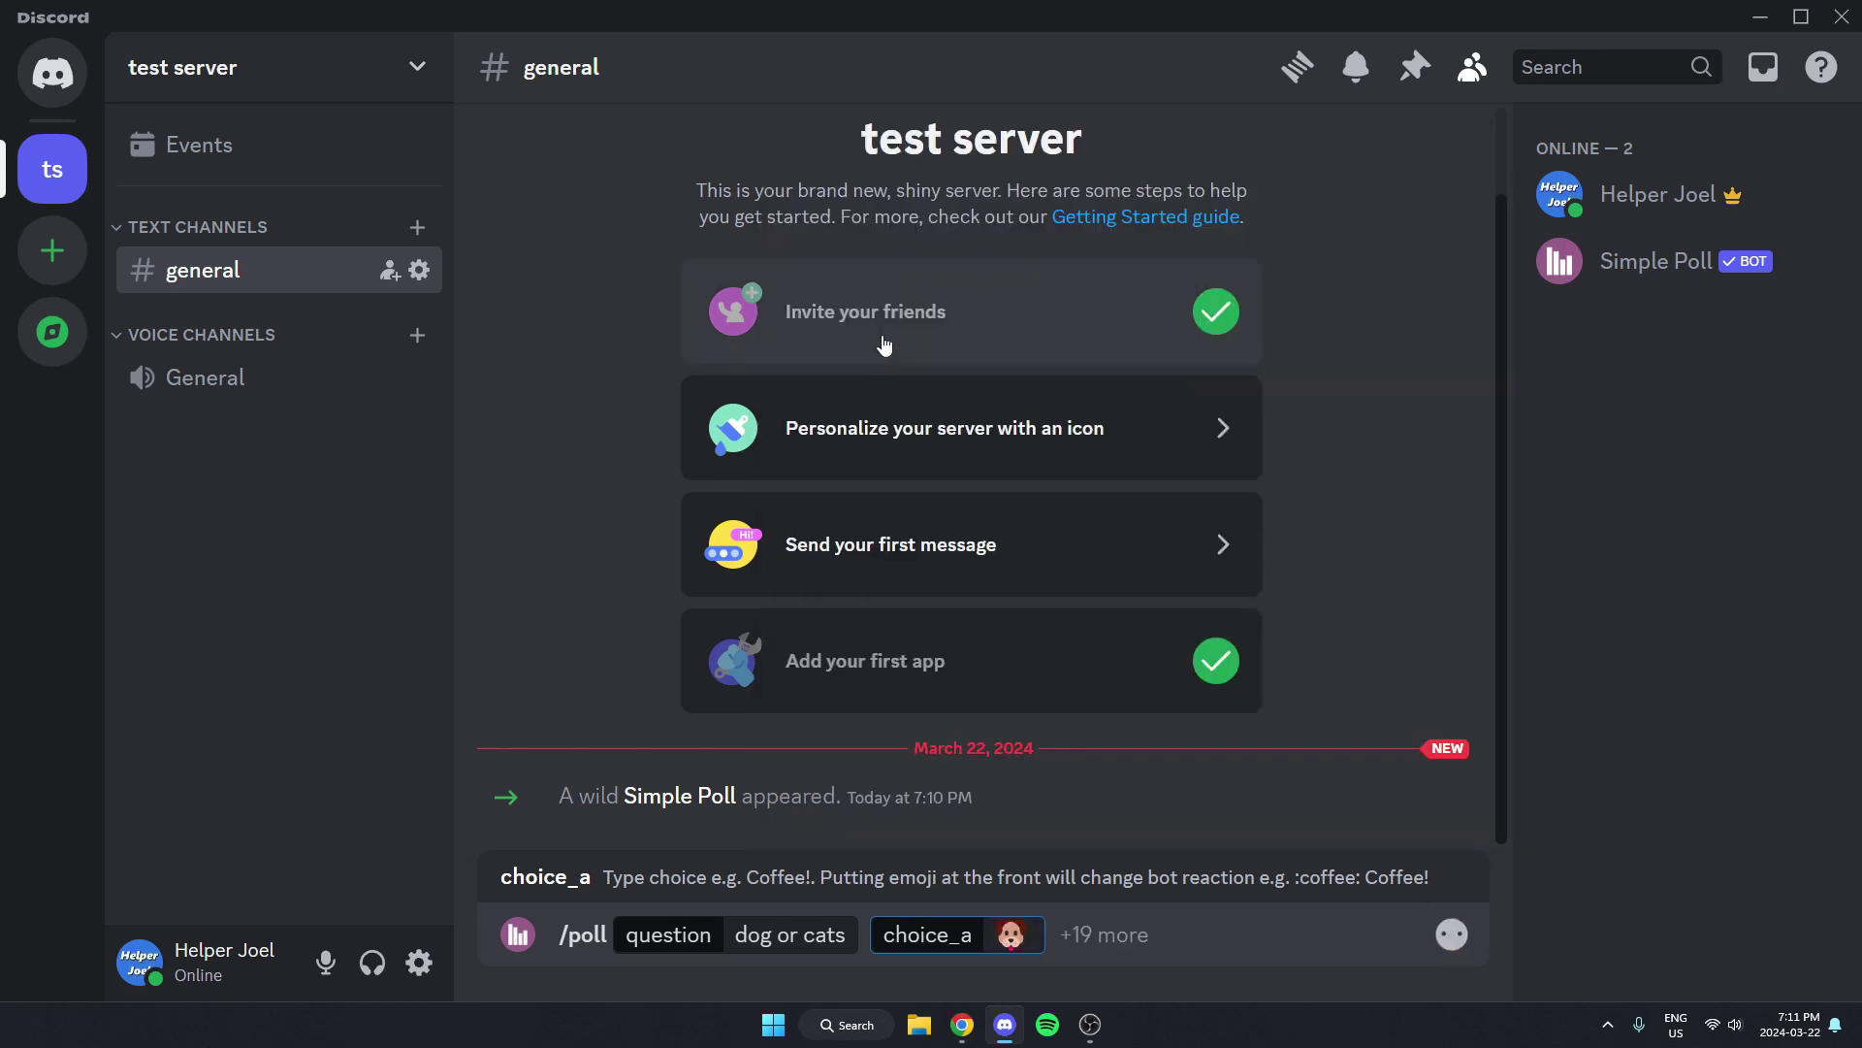
Add choice_b to the poll and set it to the smiling cat emoji
left_click(1111, 936)
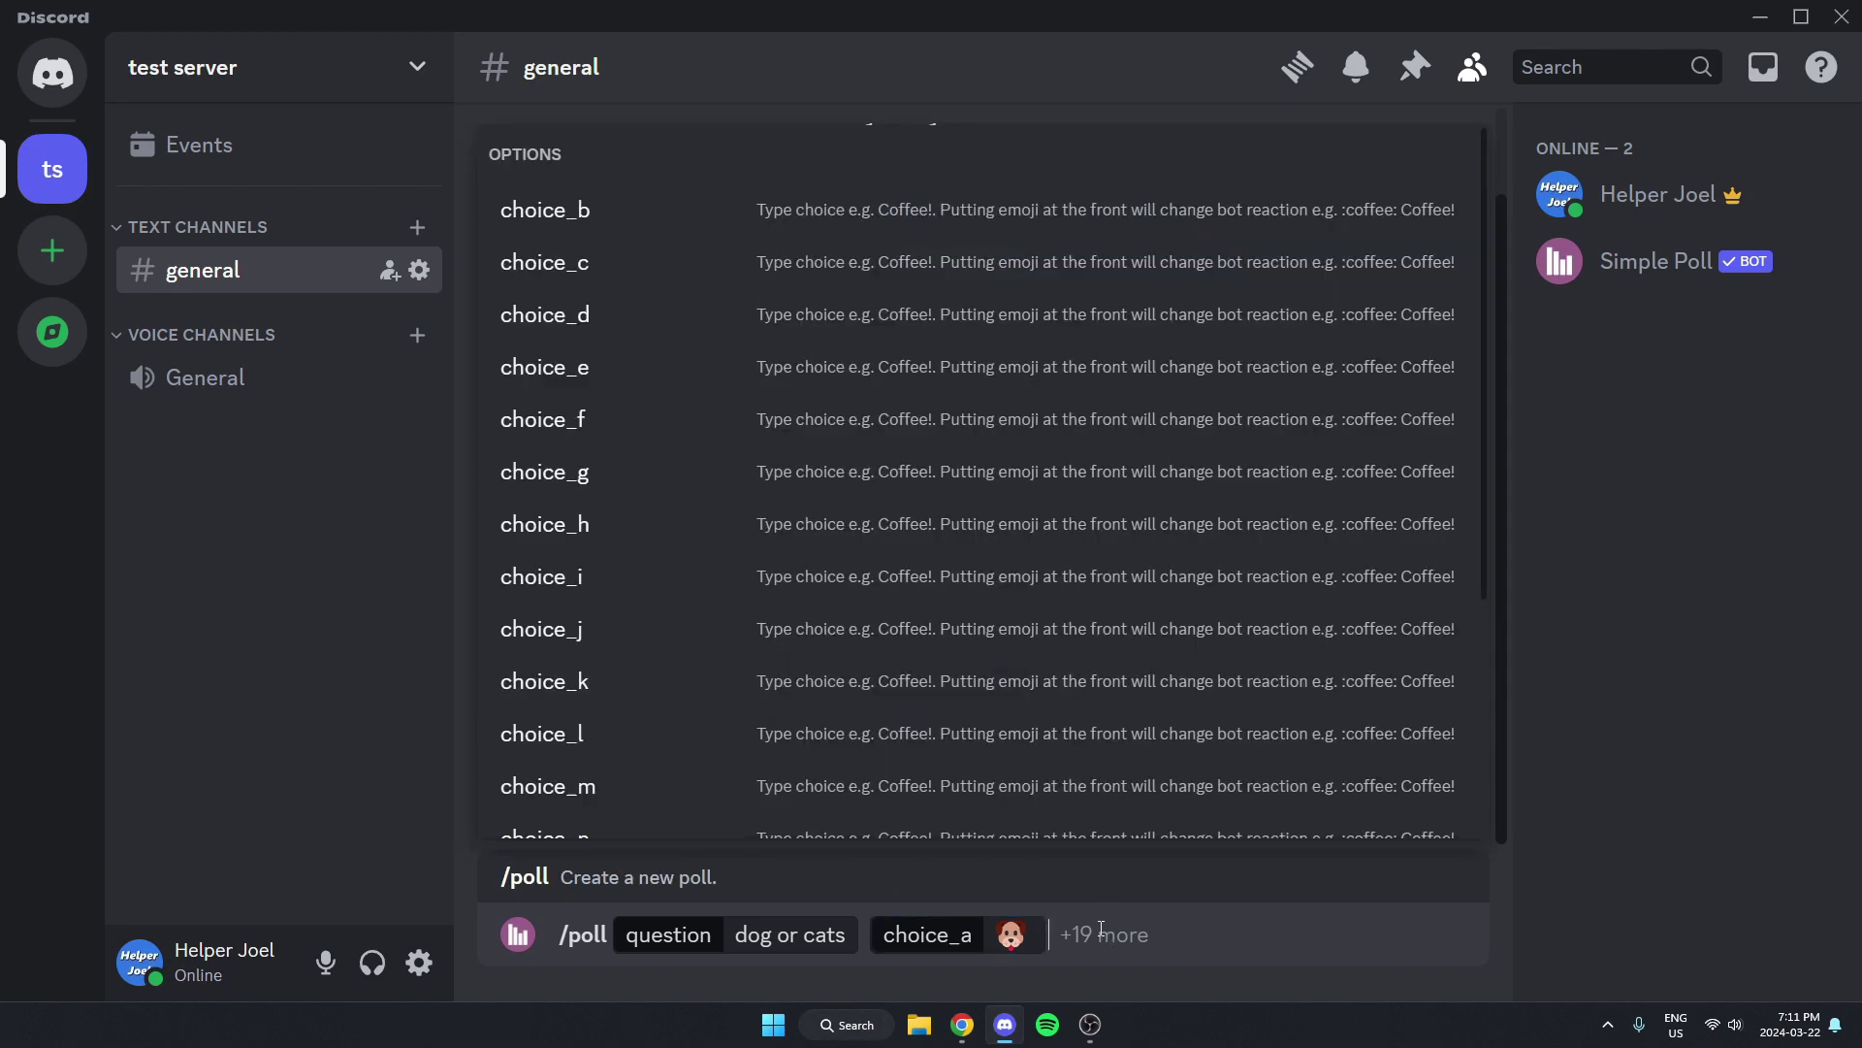
left_click(581, 223)
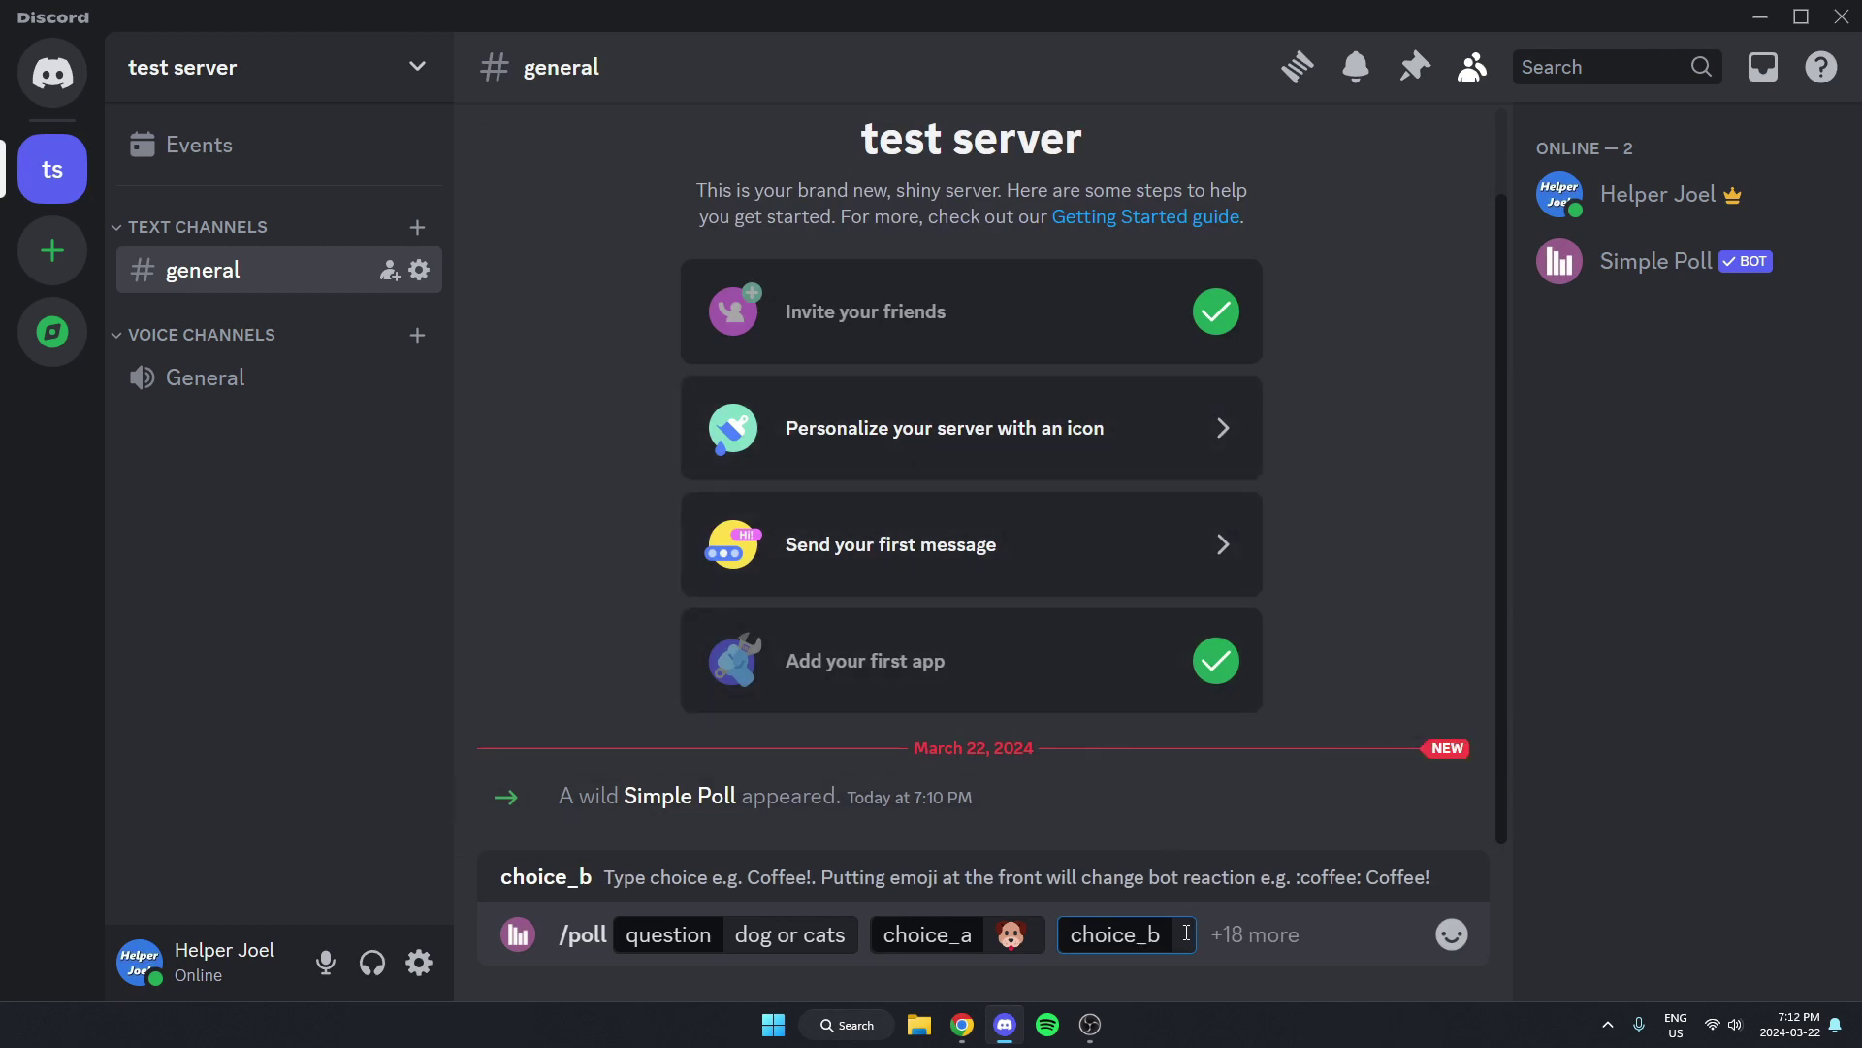
left_click(1450, 935)
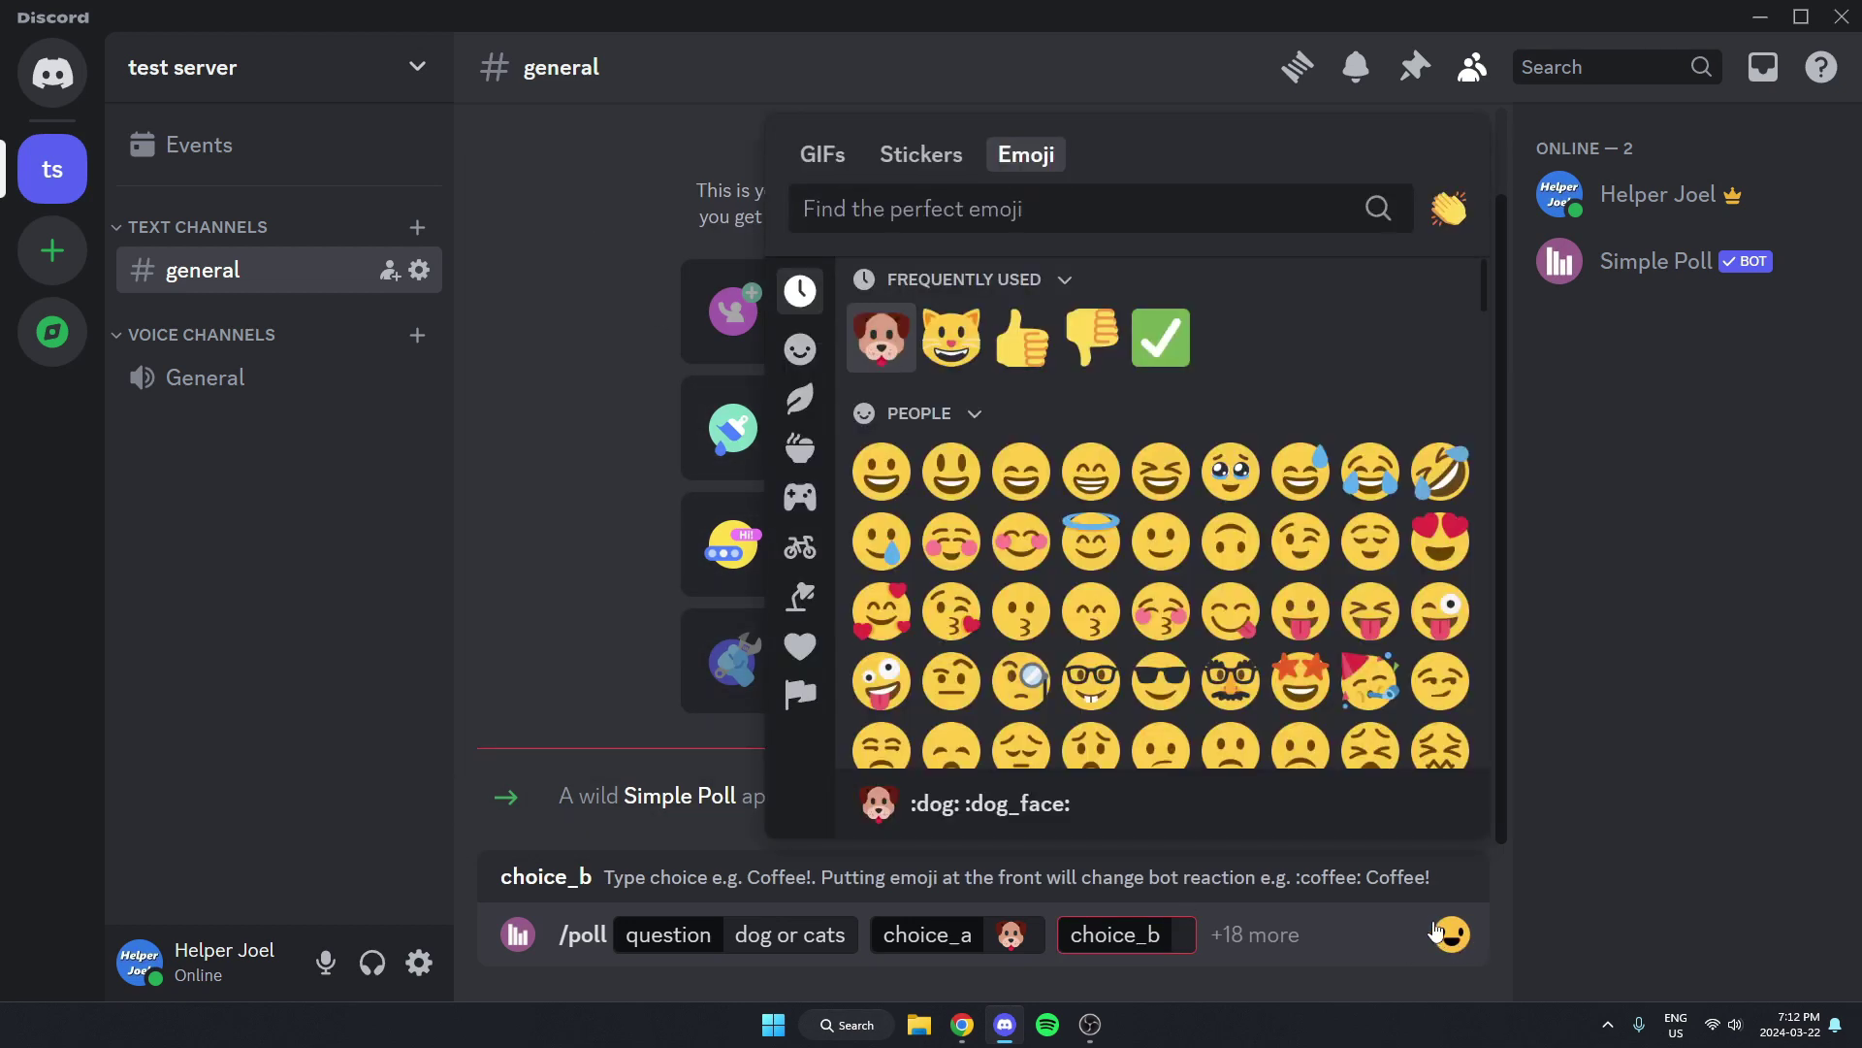
left_click(956, 350)
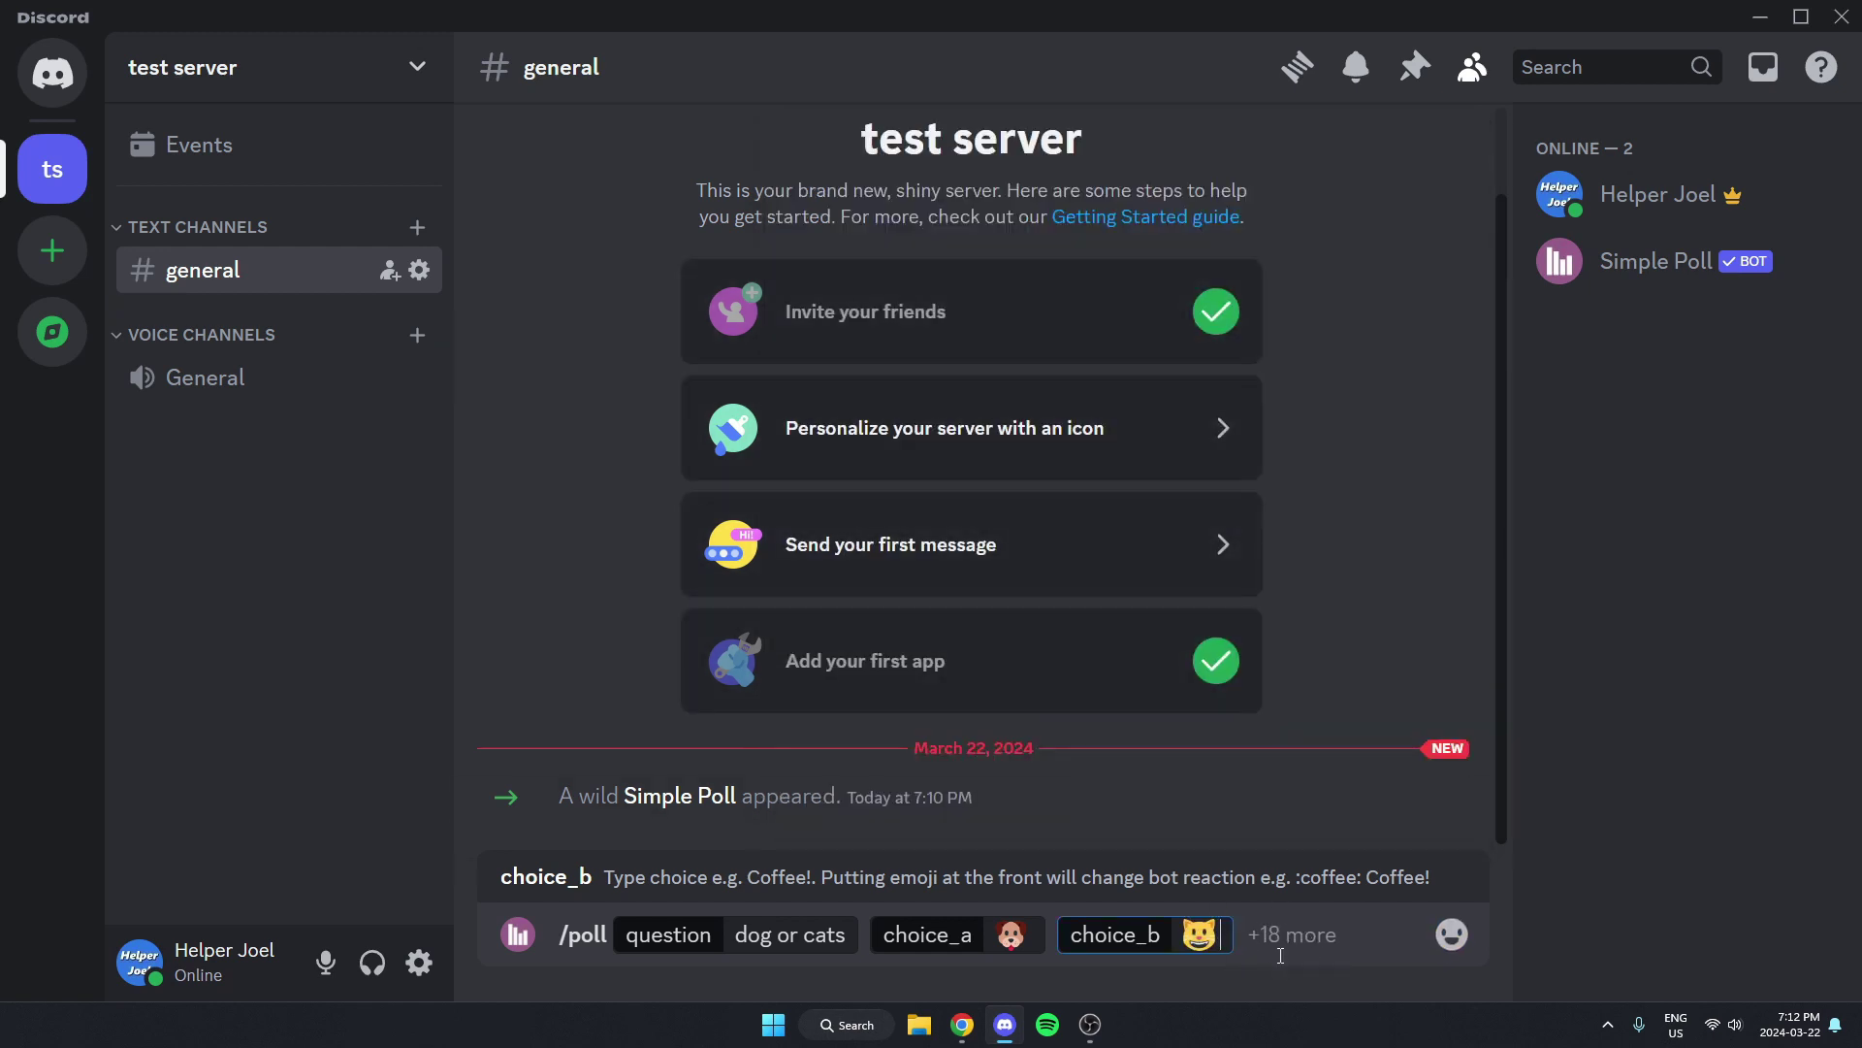
left_click(1287, 934)
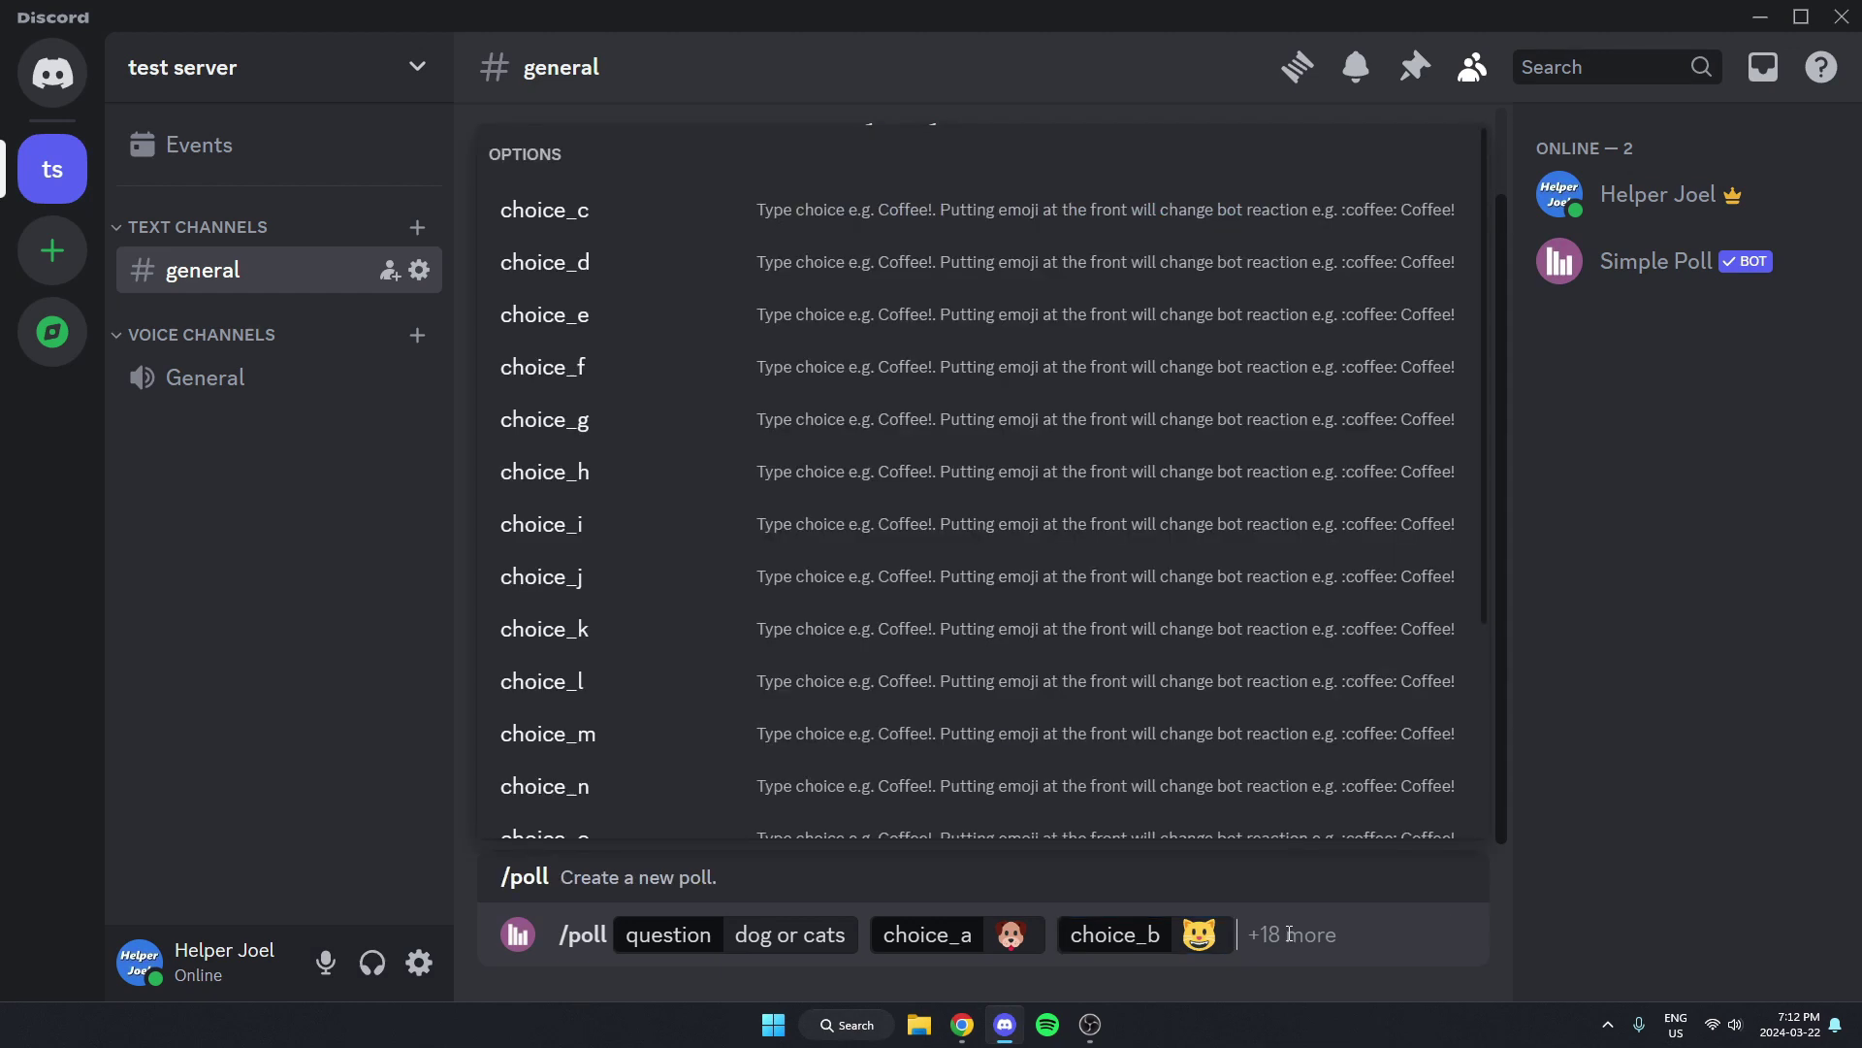
Send the 'dog or cats' poll to #general and vote for dog
key("Return")
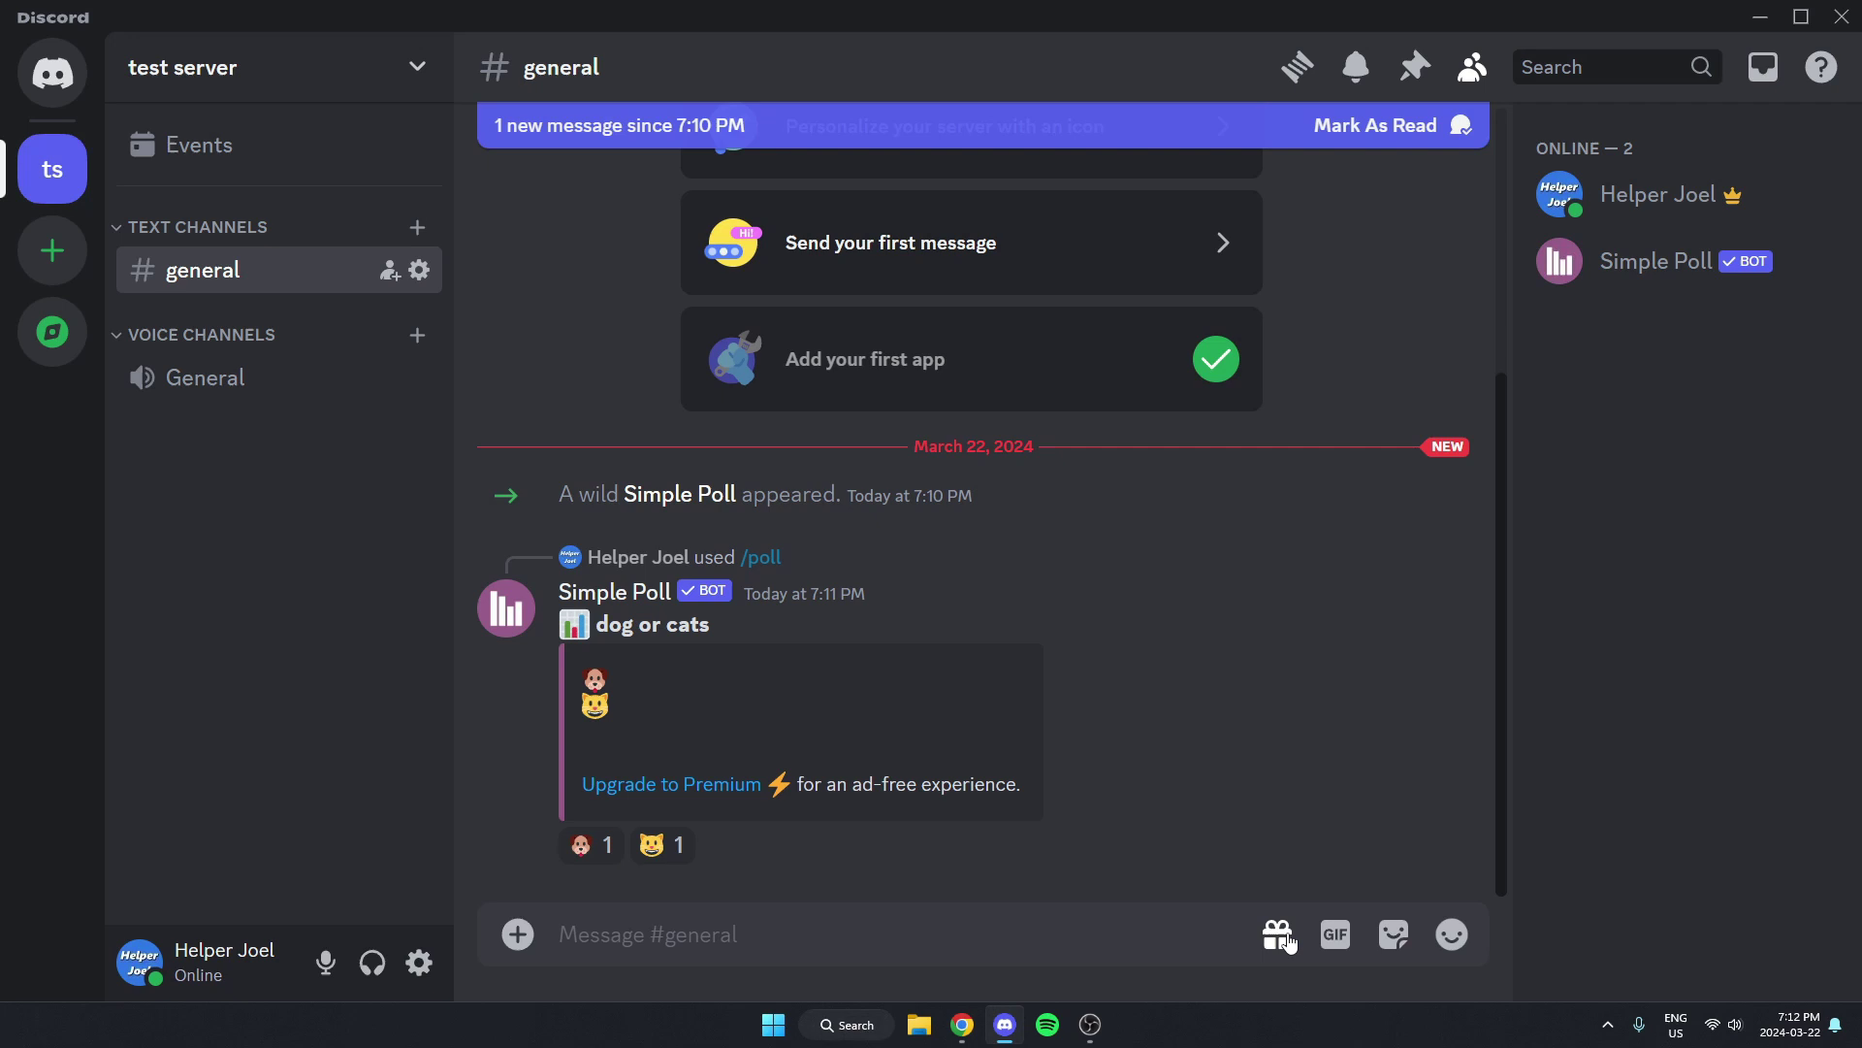
mouse_move(647, 620)
left_click(590, 856)
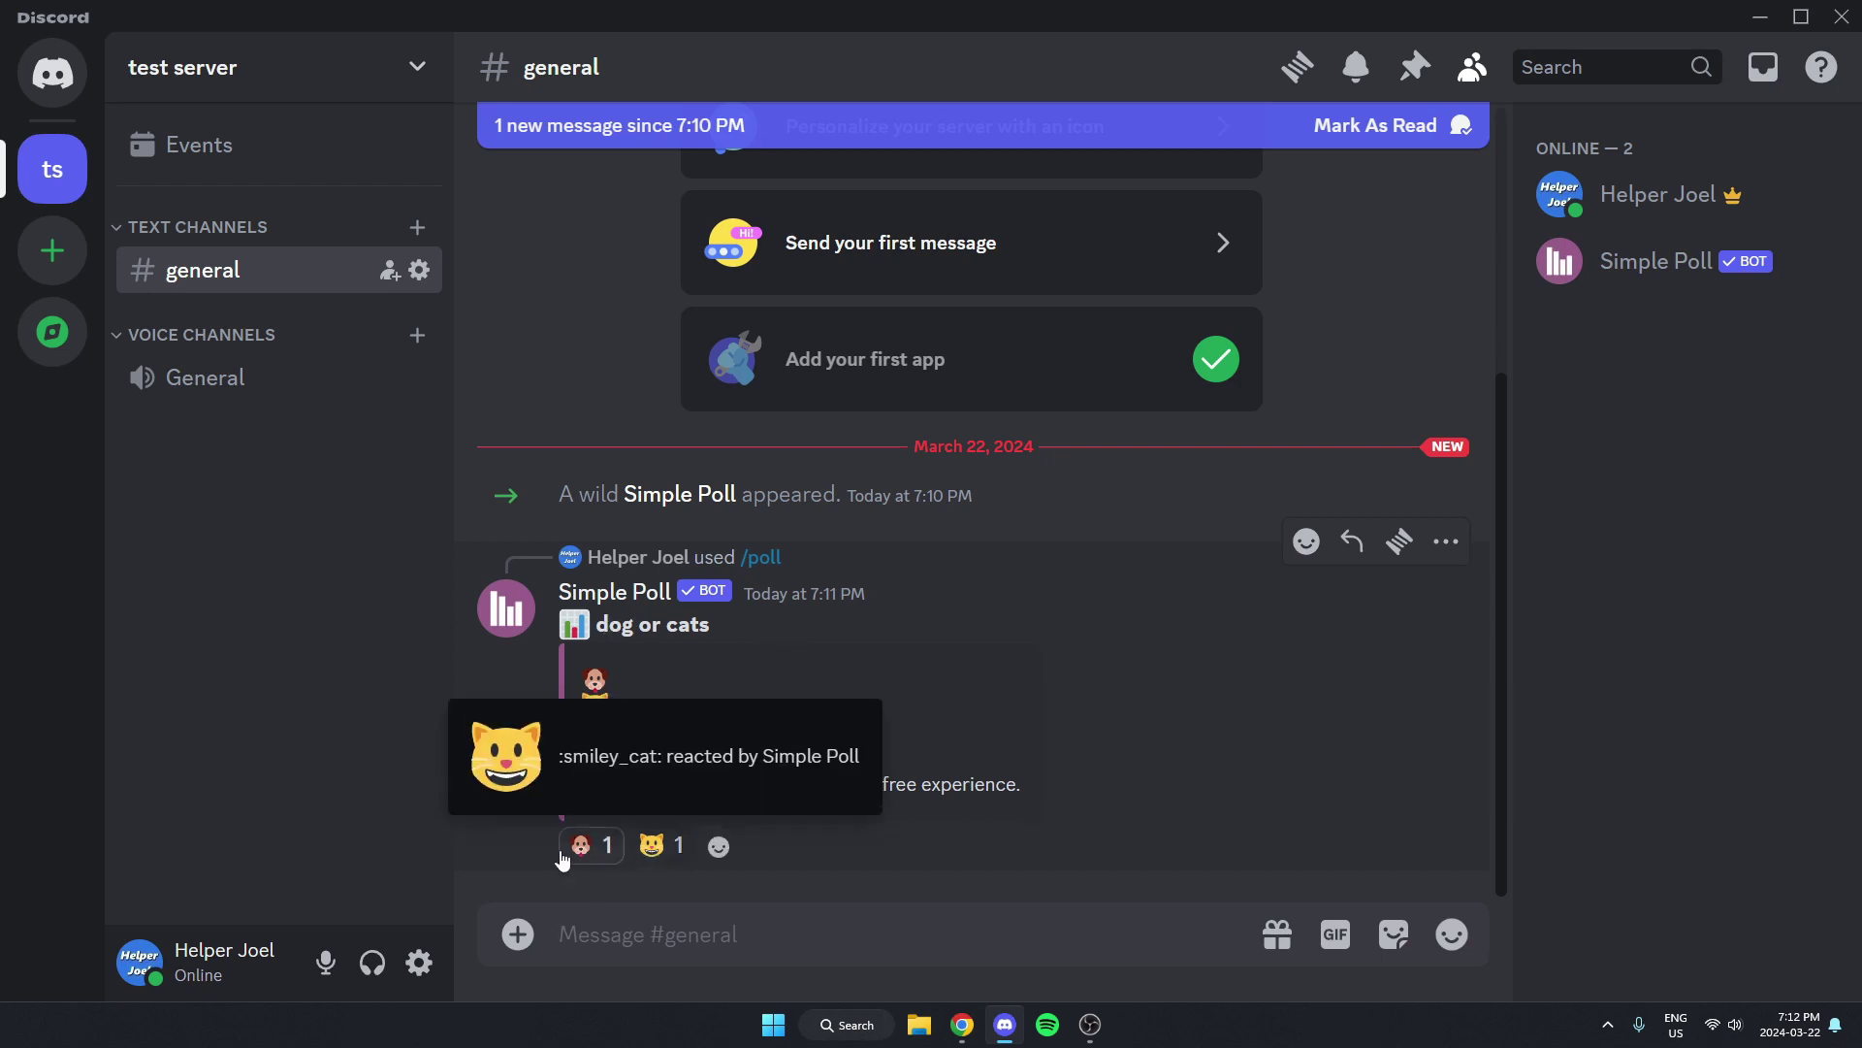